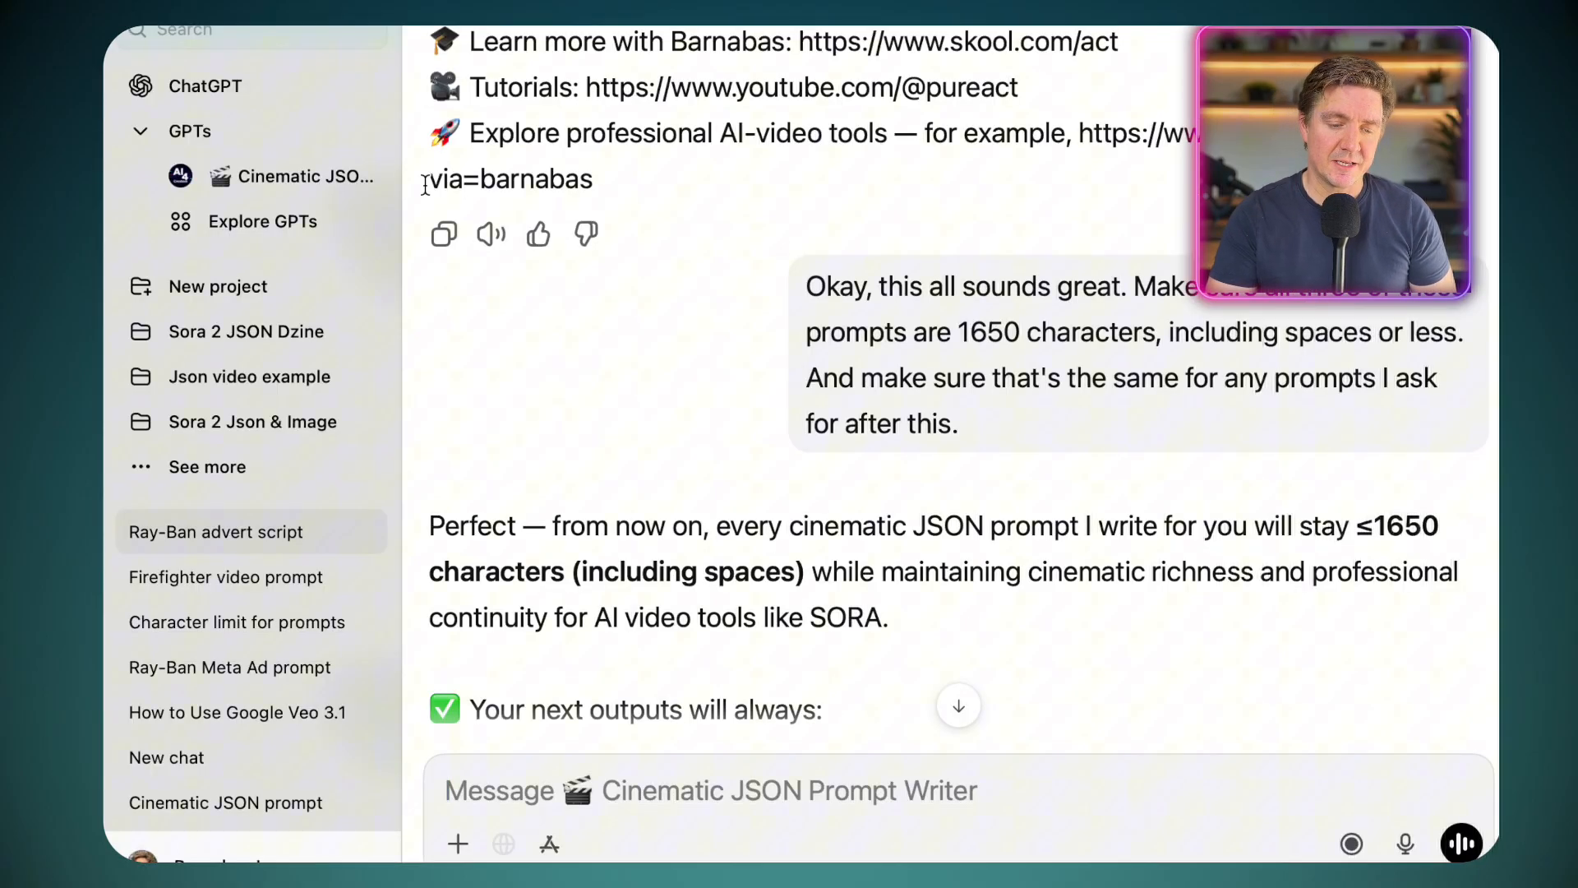
Step: Set up AI Video generation with Google Veo 3.1 Fast kept as the model
left_click_drag(398, 189, 641, 198)
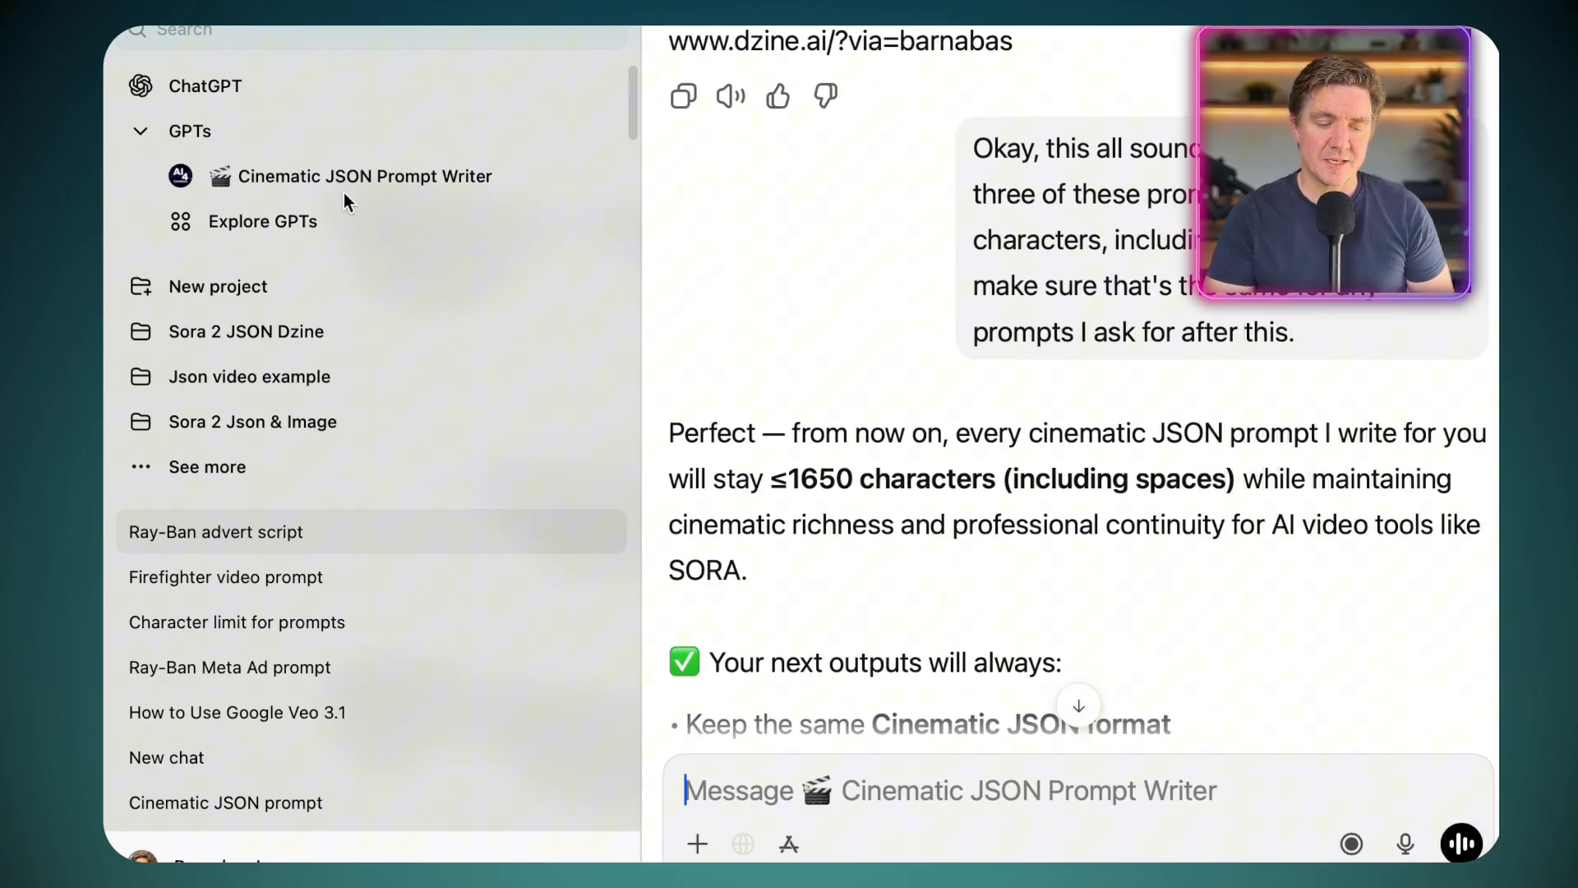
left_click_drag(636, 275, 420, 284)
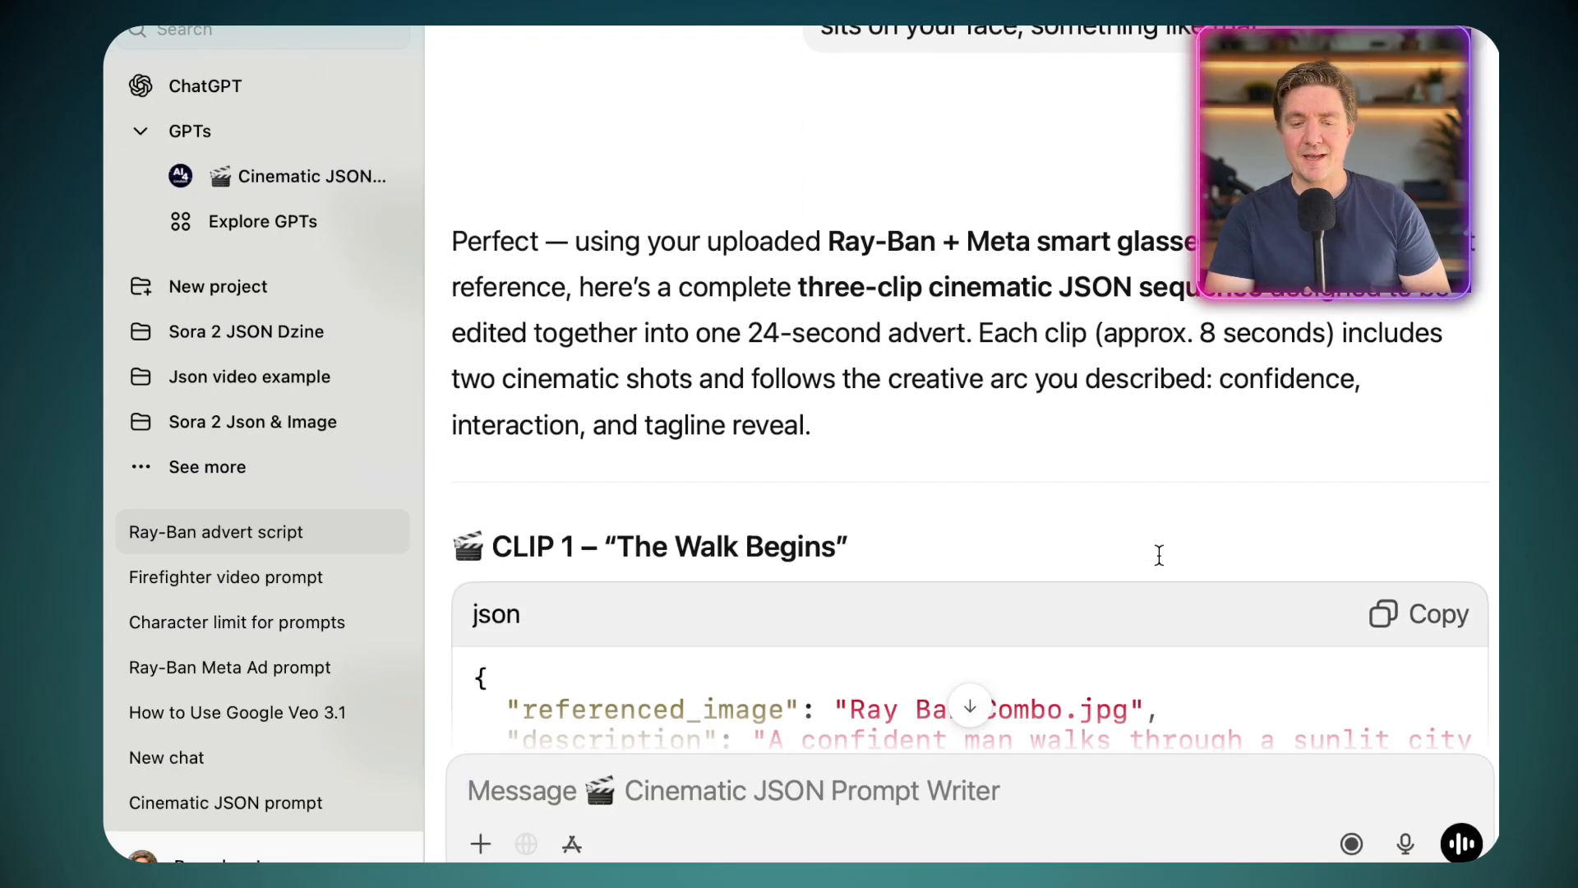
scroll(1159, 556, "down", 3)
scroll(1159, 555, "down", 2)
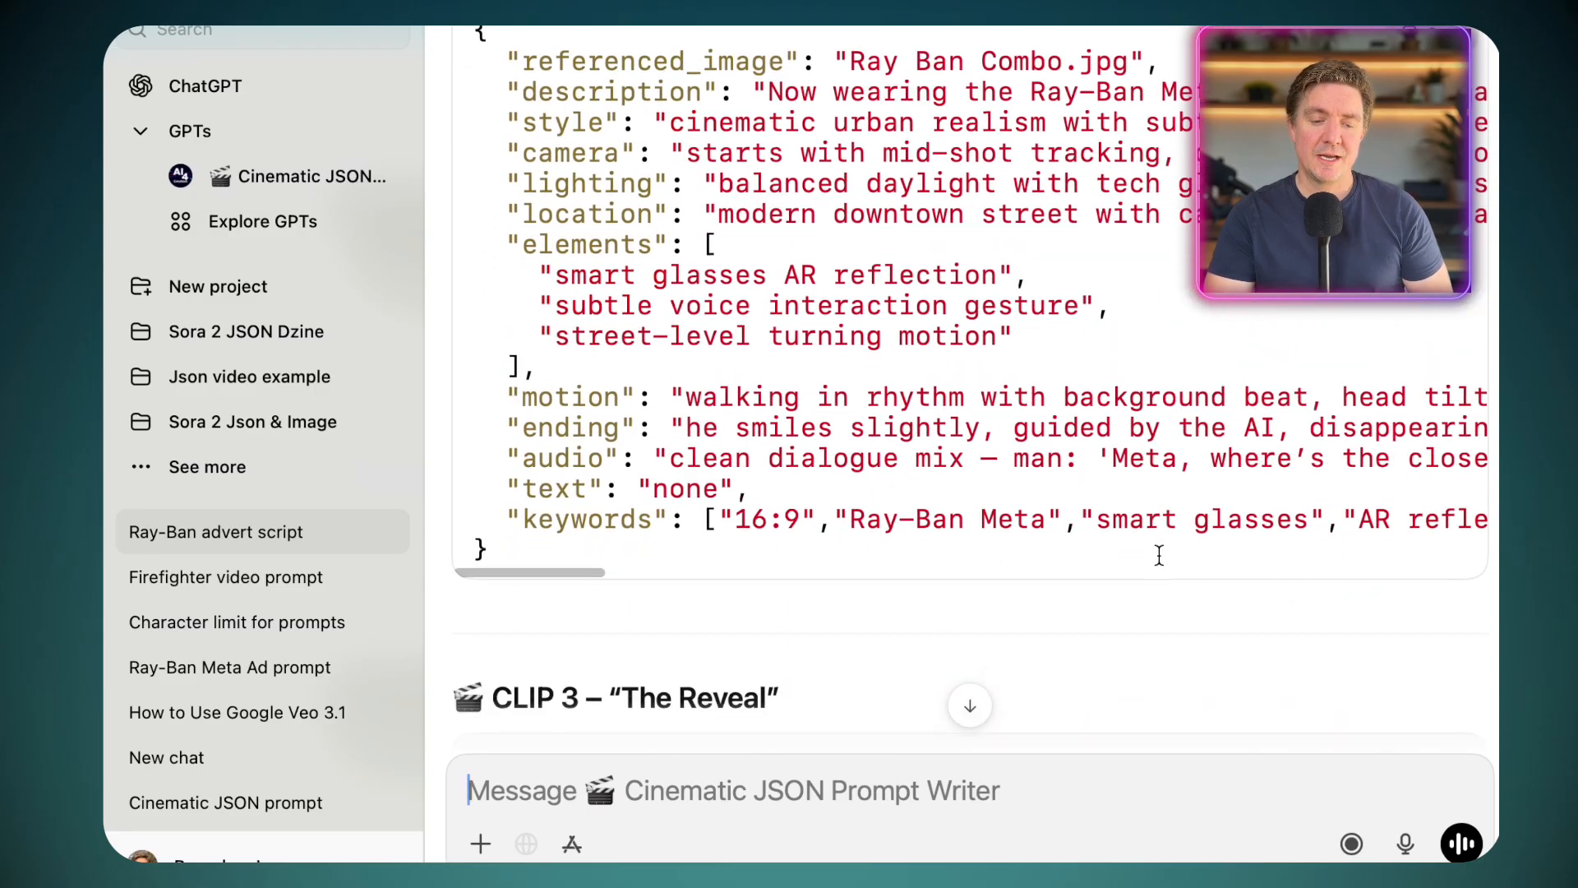
scroll(1159, 555, "down", 3)
scroll(1159, 554, "down", 2)
scroll(1159, 555, "down", 2)
scroll(1159, 555, "down", 2)
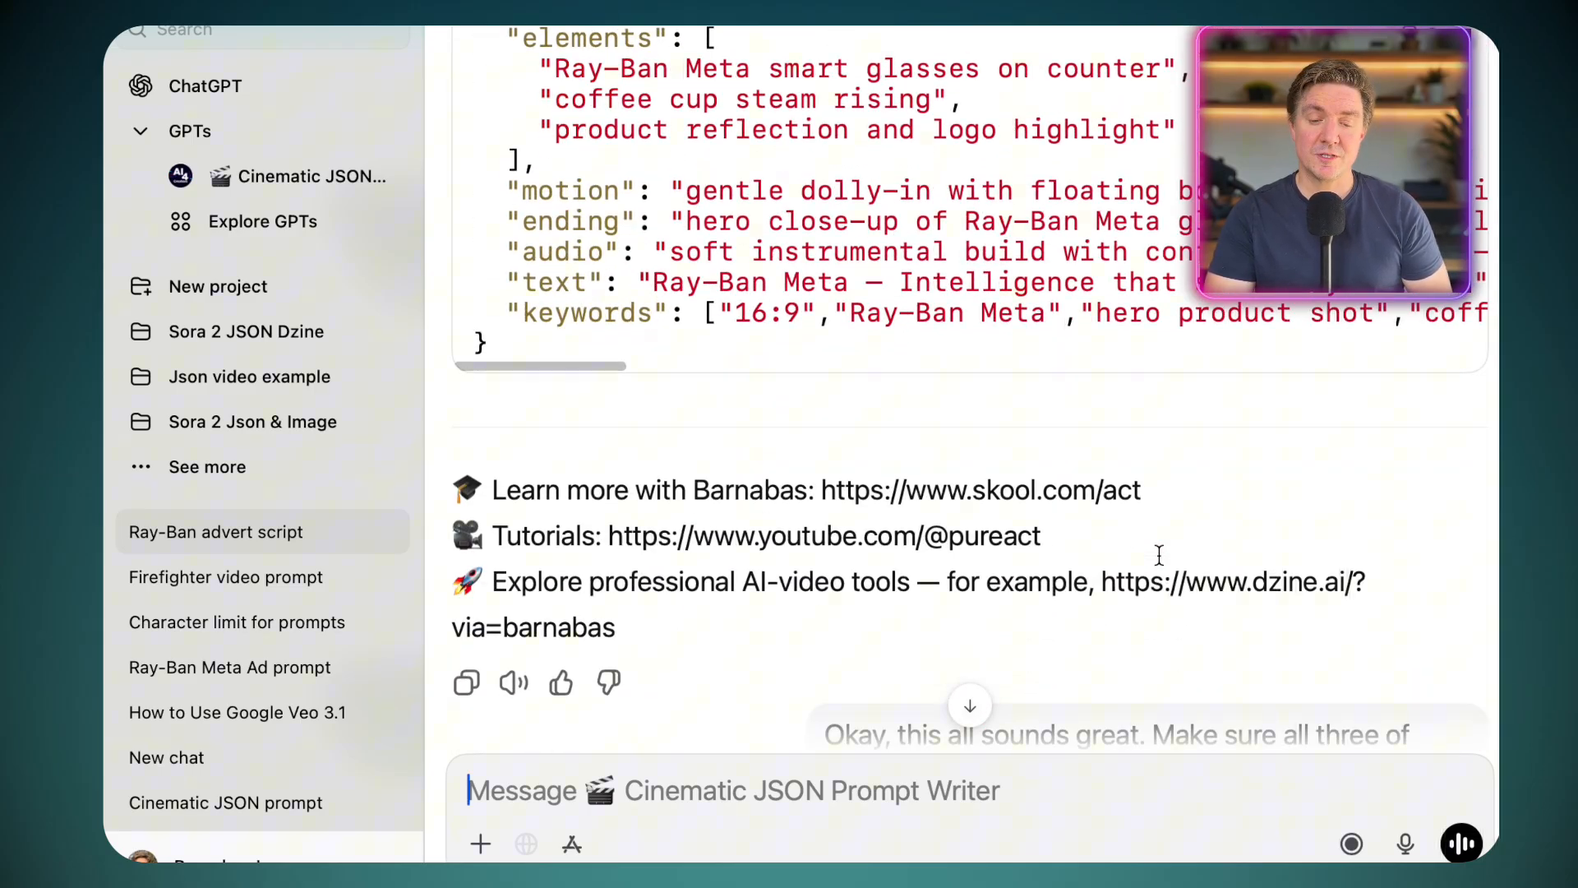
scroll(1159, 555, "down", 1)
scroll(1160, 555, "down", 2)
scroll(1158, 556, "down", 1)
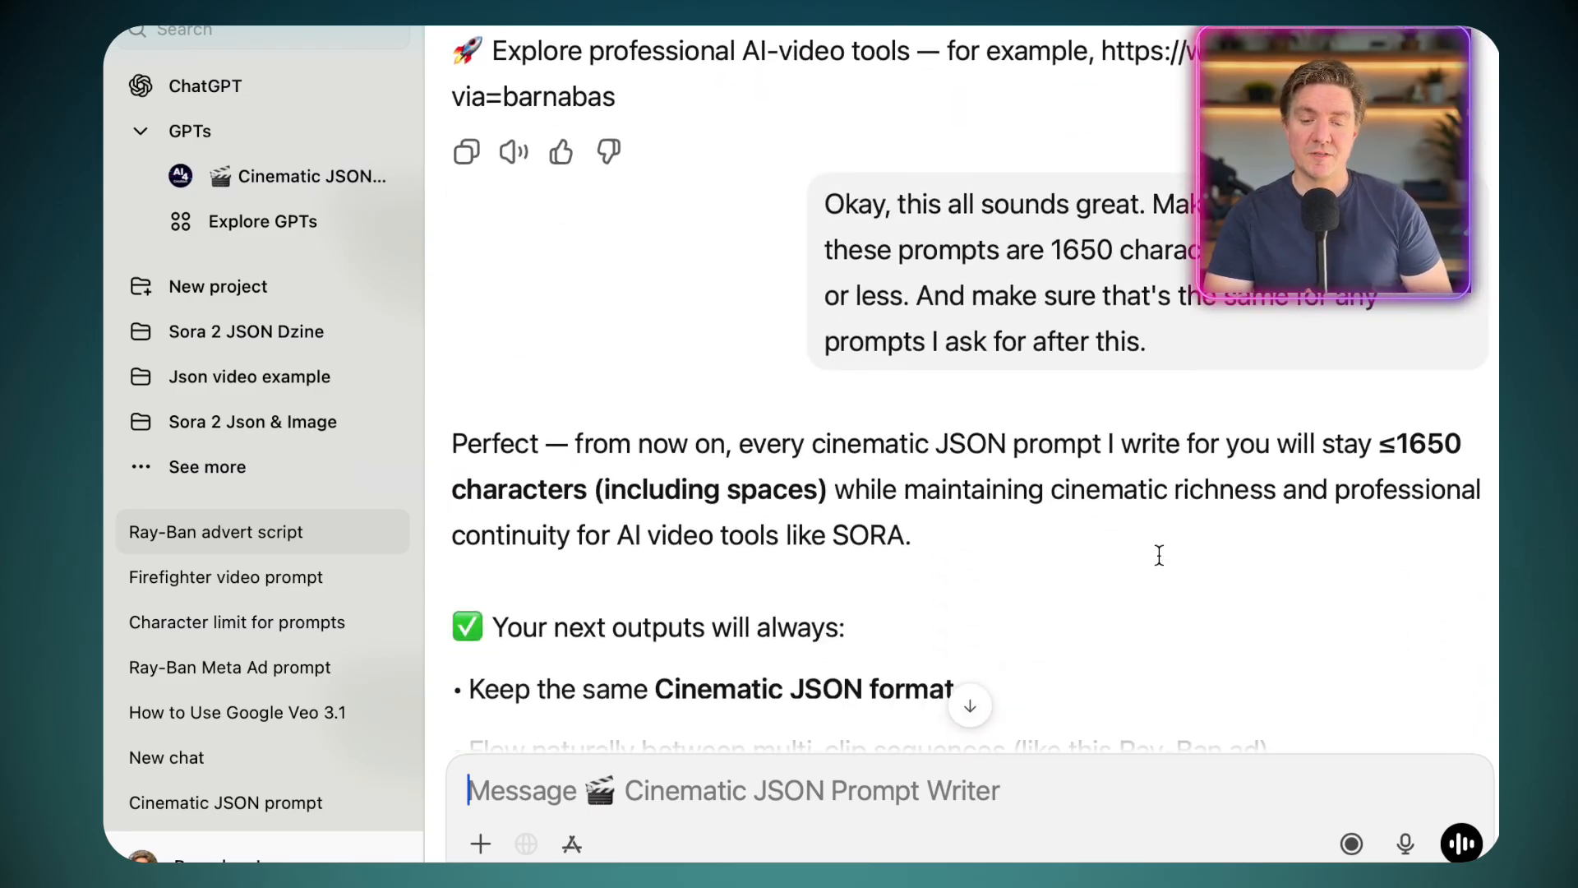
scroll(1159, 556, "down", 1)
scroll(1158, 555, "down", 1)
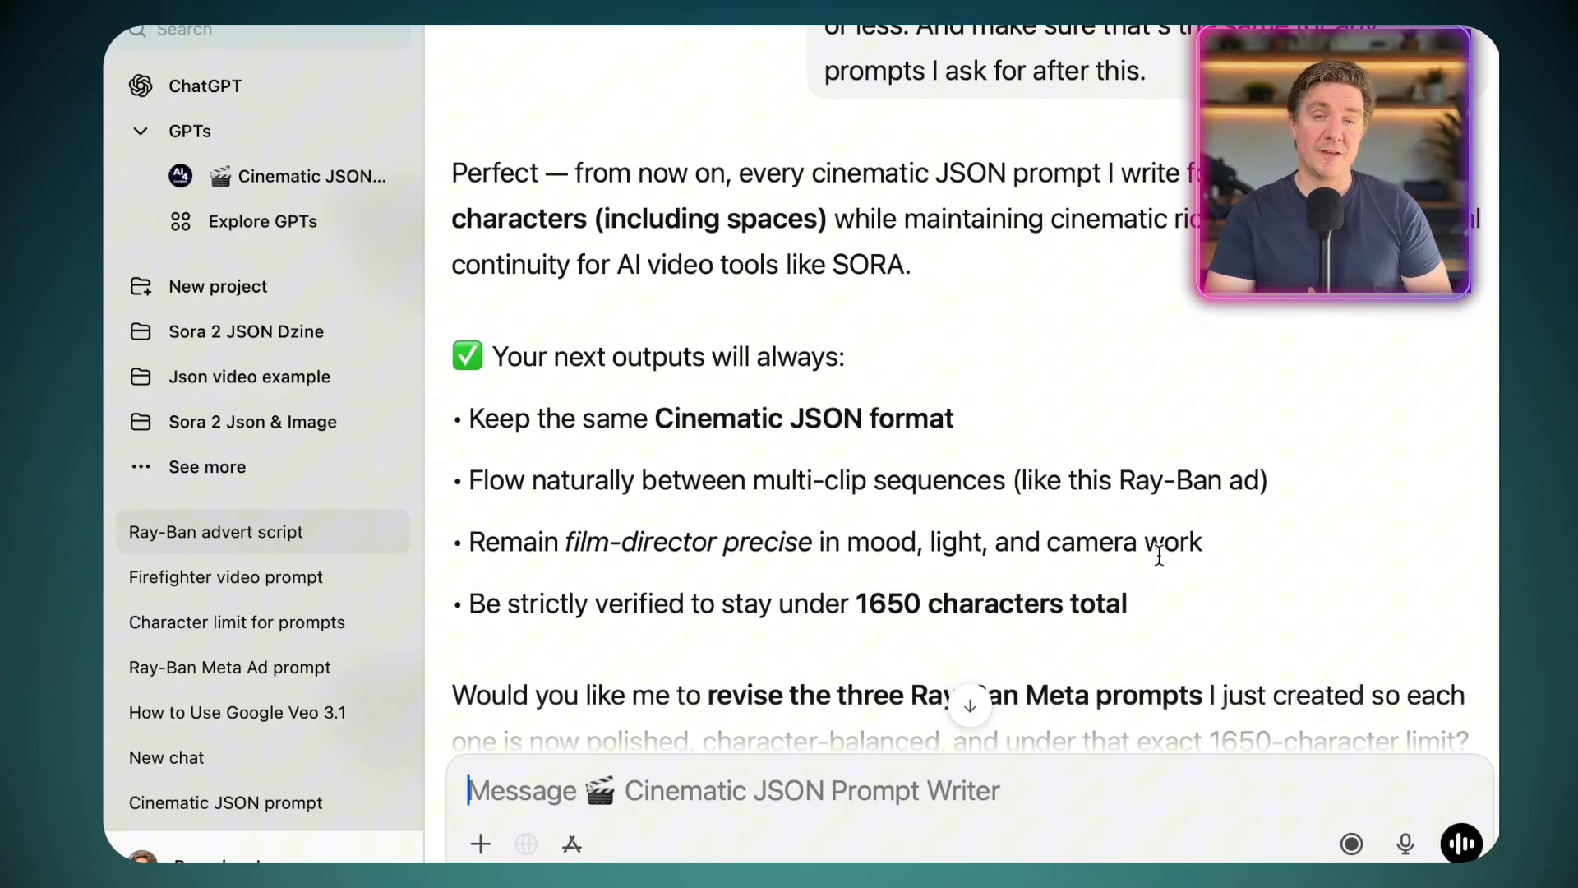
scroll(1159, 556, "down", 1)
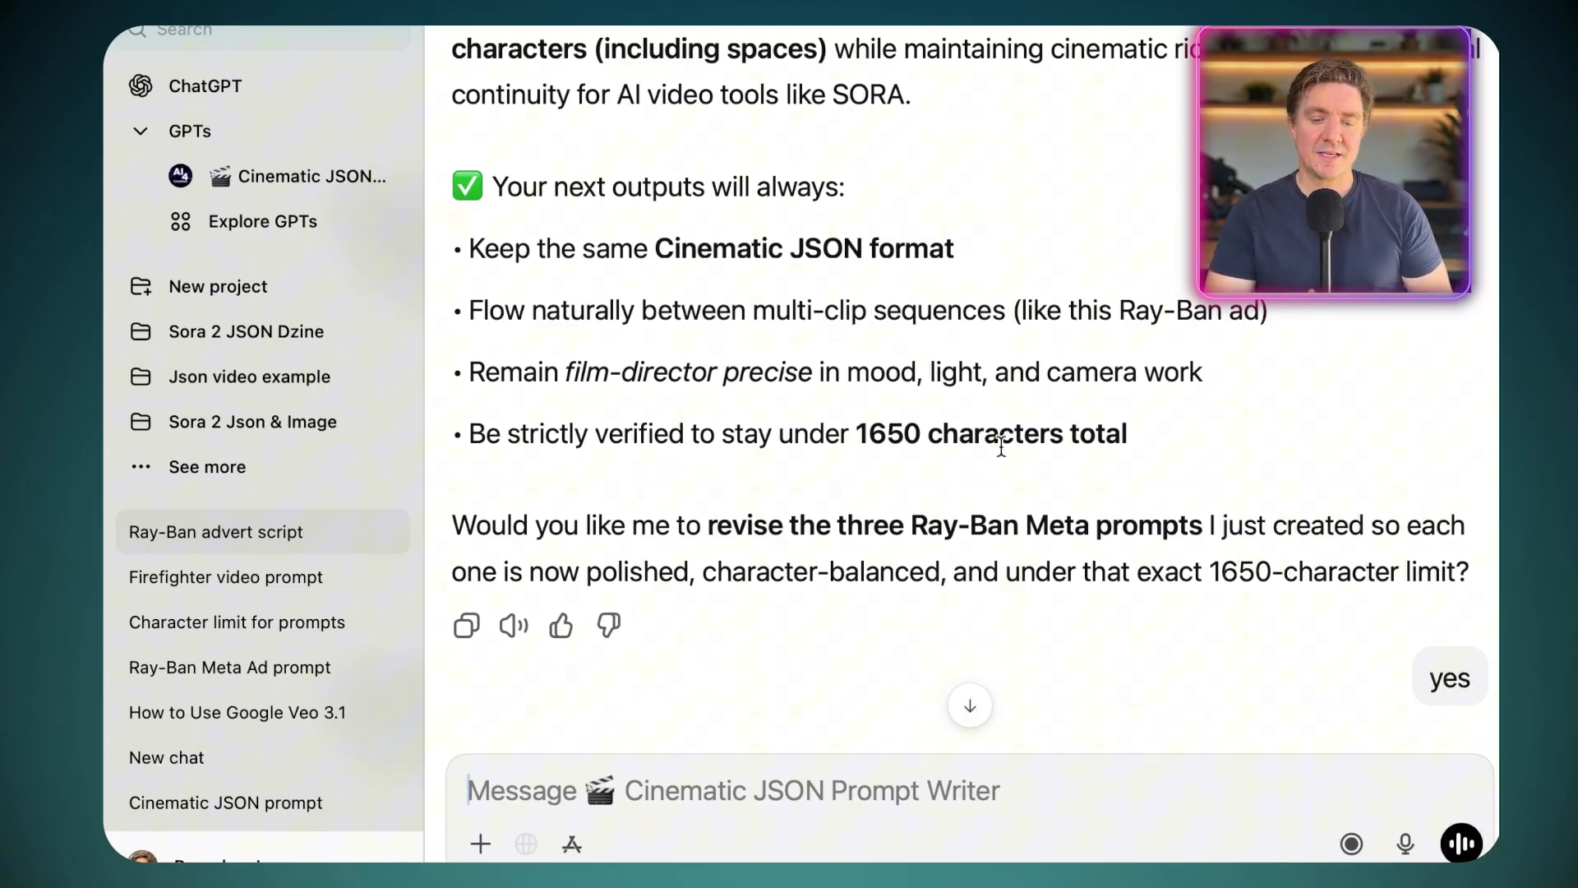
scroll(1002, 446, "down", 2)
scroll(1003, 447, "down", 1)
scroll(1001, 447, "down", 1)
scroll(1001, 447, "down", 2)
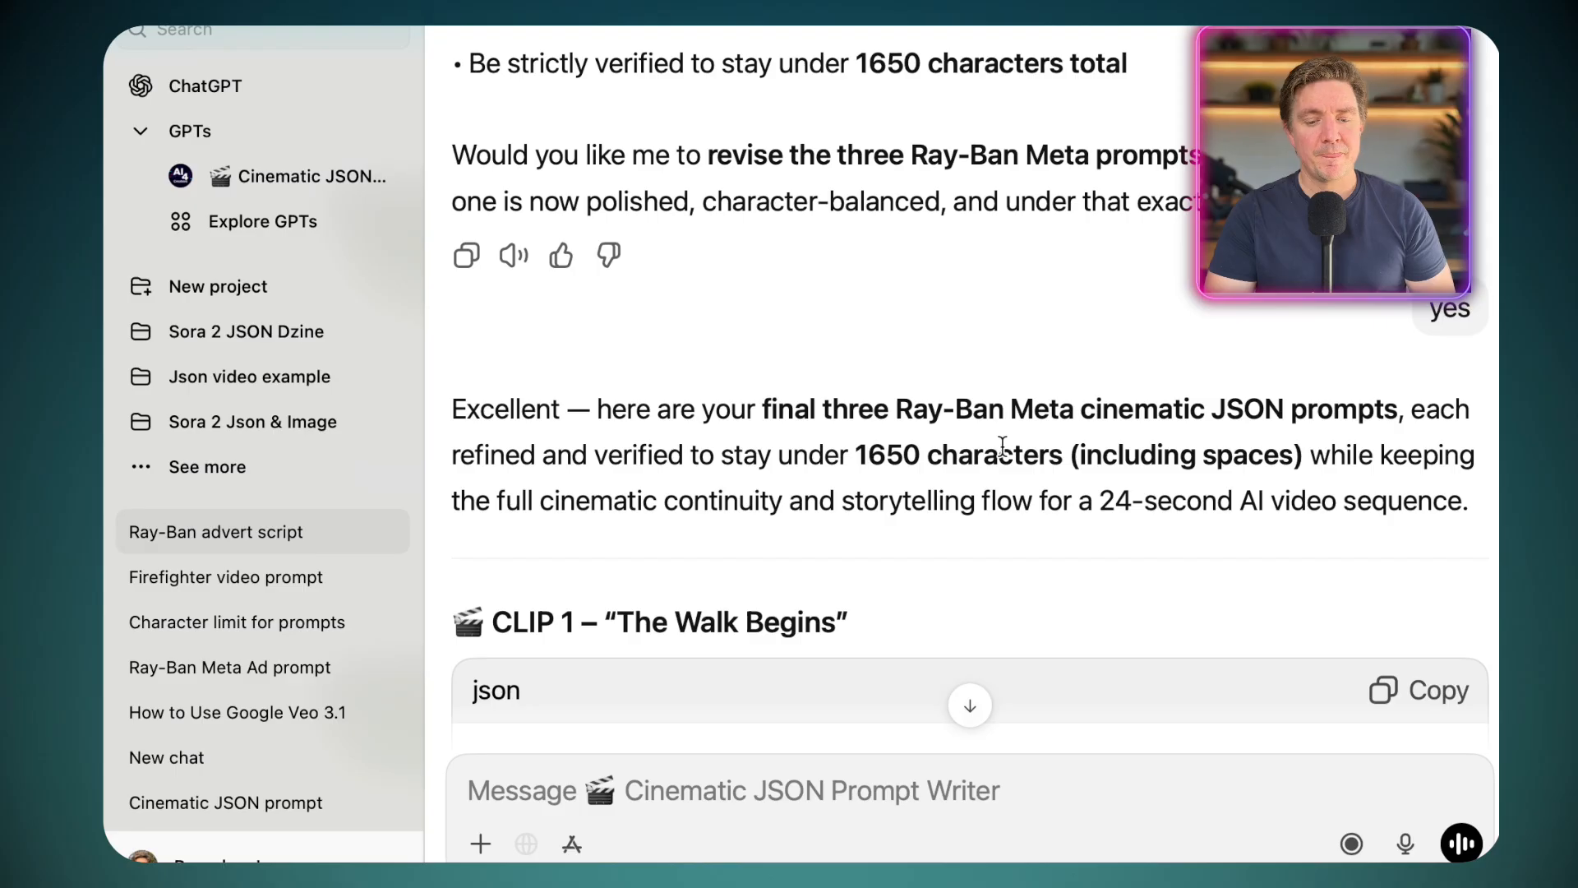
scroll(1002, 446, "down", 3)
scroll(1002, 447, "down", 1)
scroll(1002, 446, "down", 1)
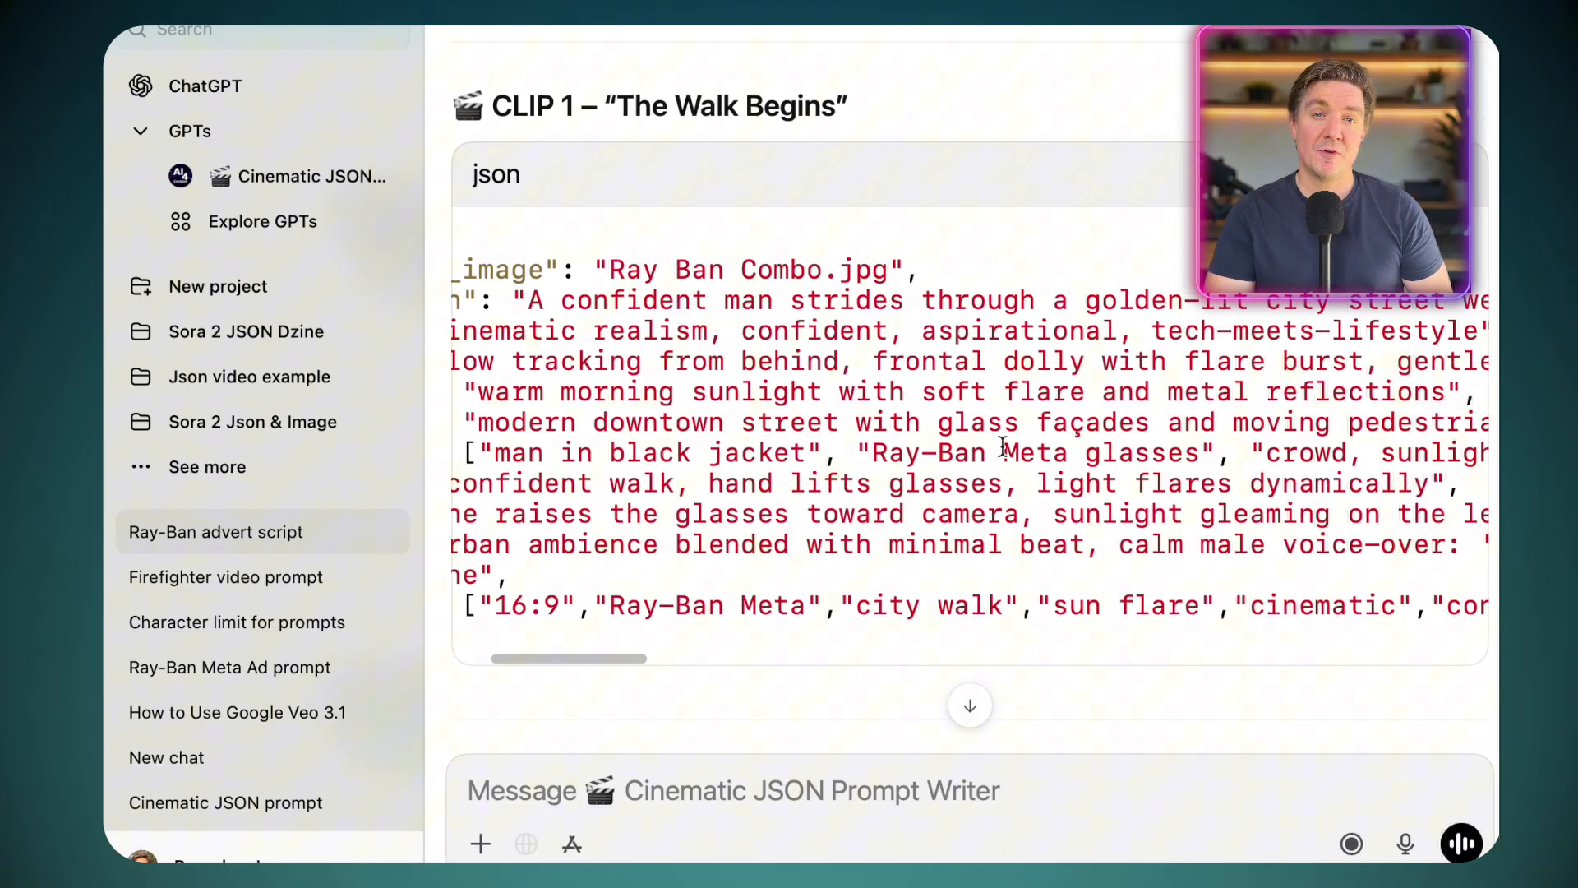
scroll(1002, 447, "down", 1)
scroll(1003, 446, "down", 2)
scroll(1003, 447, "down", 1)
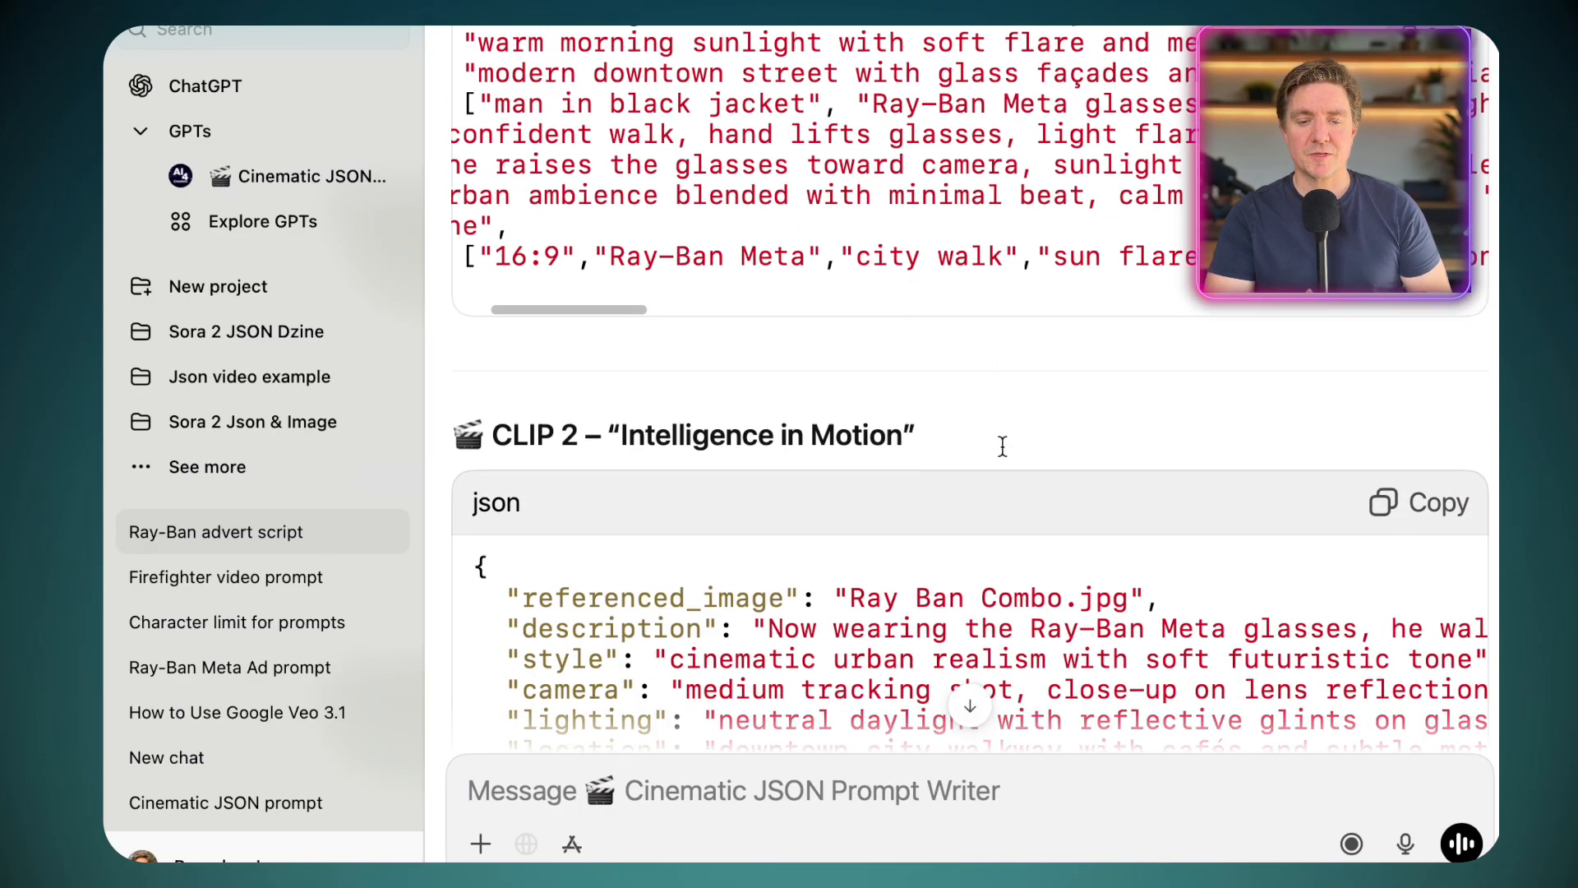
scroll(1002, 446, "up", 3)
scroll(1002, 447, "up", 1)
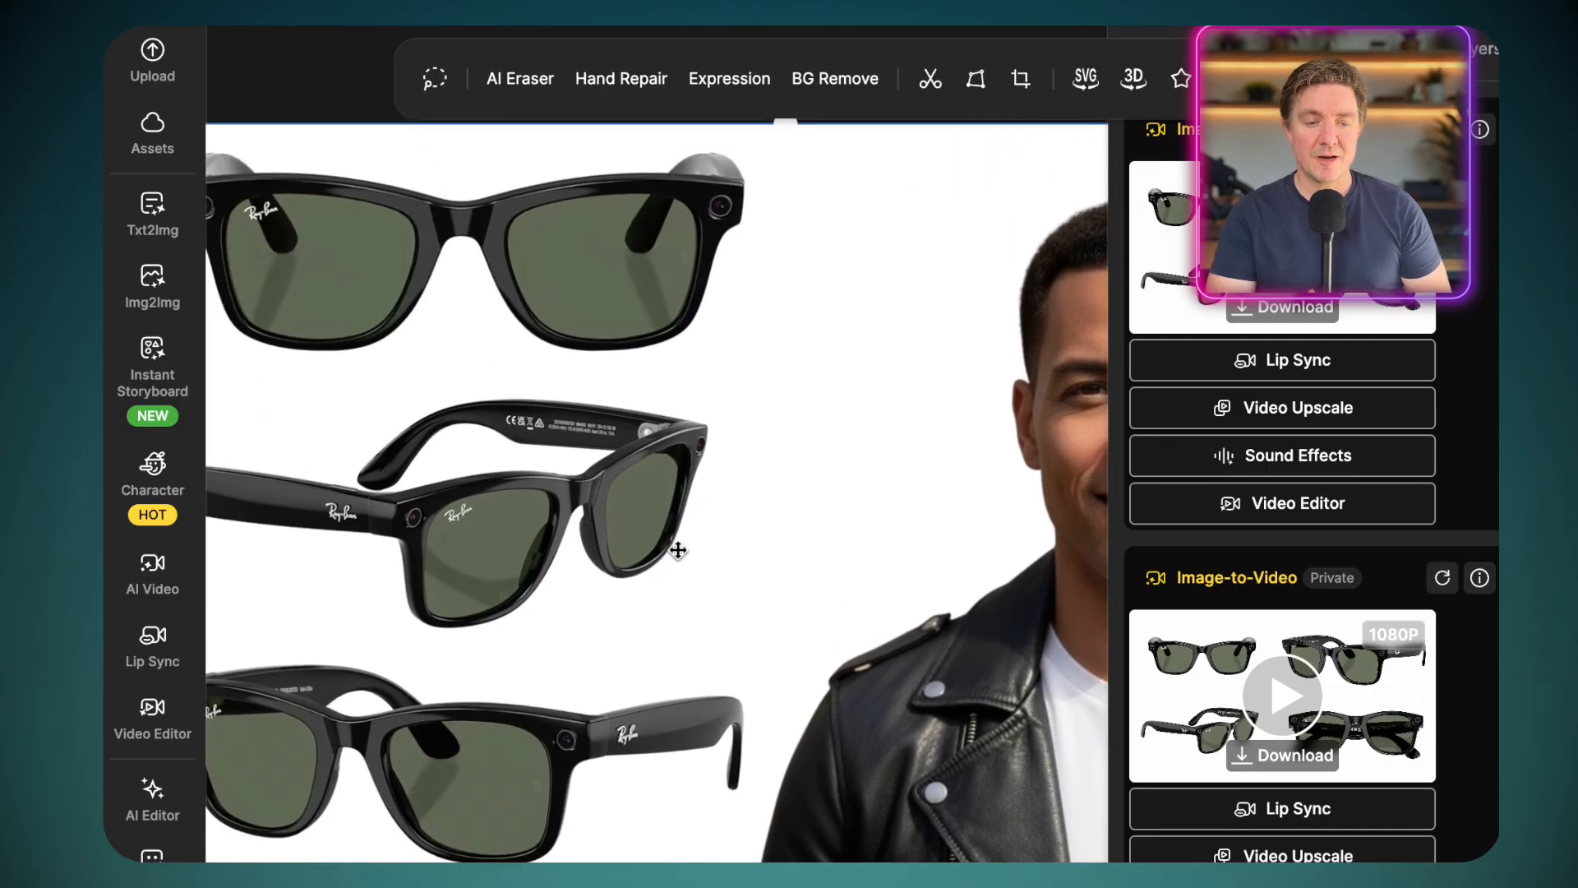
left_click(168, 574)
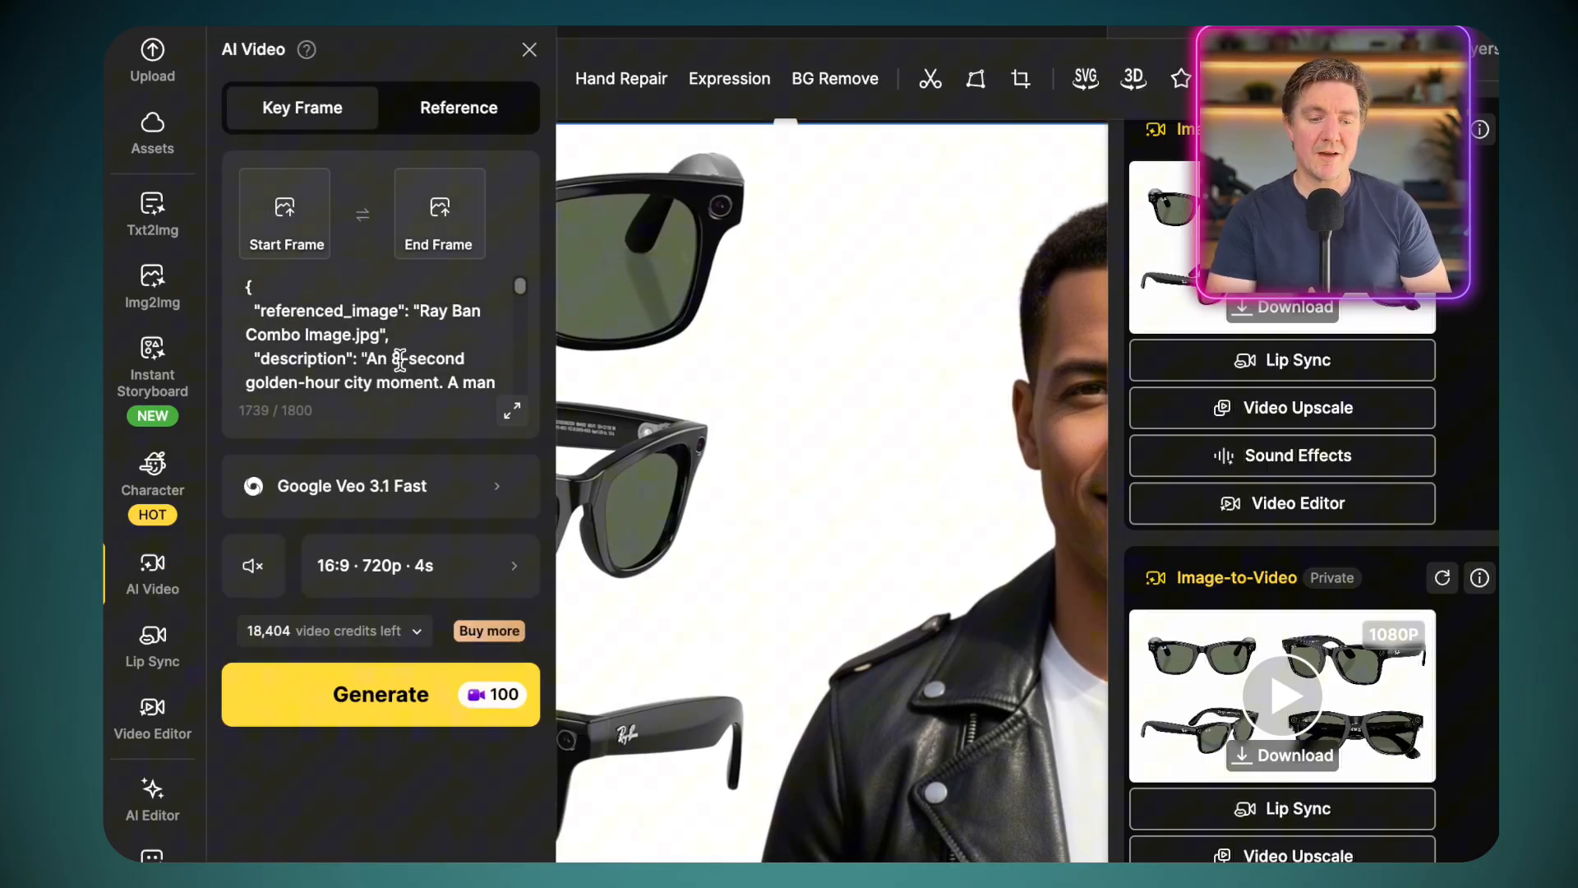
left_click(476, 500)
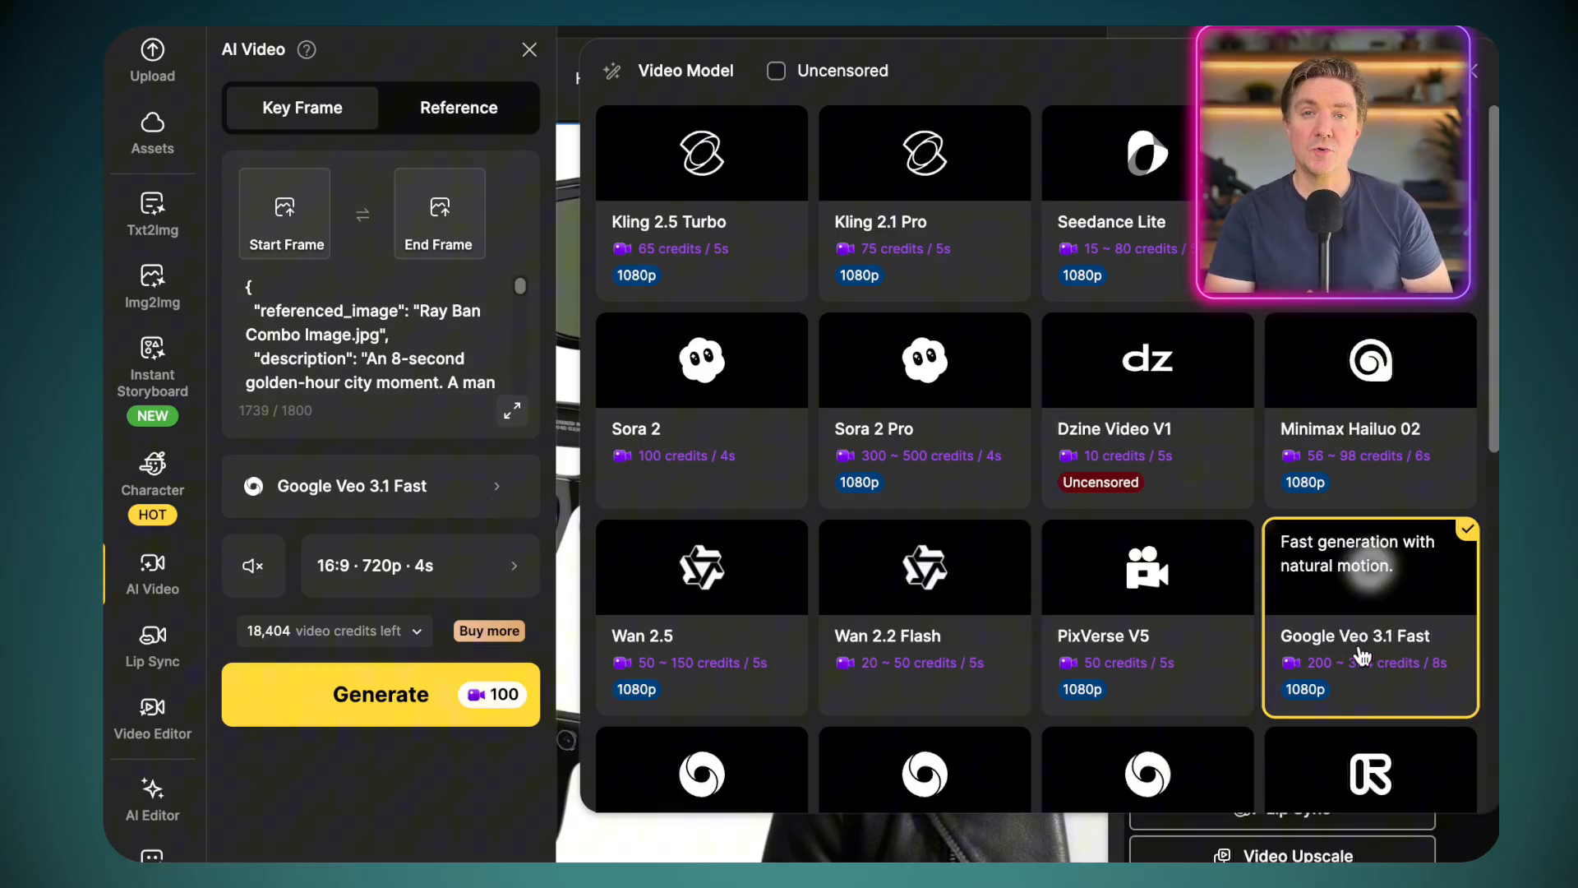
left_click(1406, 639)
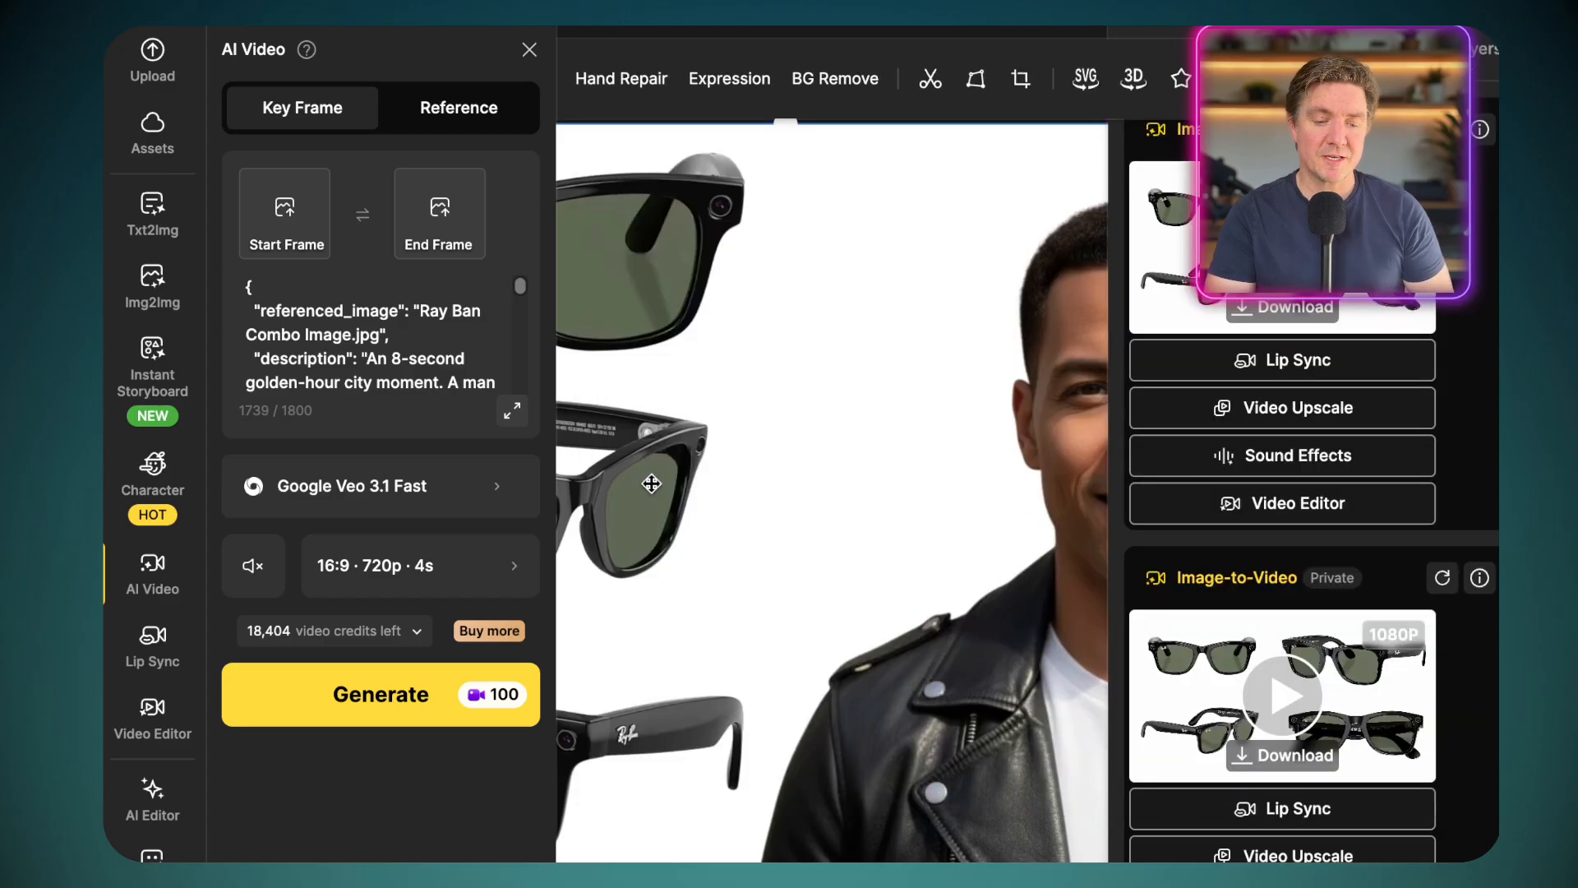
Step: Clear the old prompt, use the glasses-and-model image as start frame, and turn sound on
left_click(273, 288)
key("ctrl+a")
key("BackSpace")
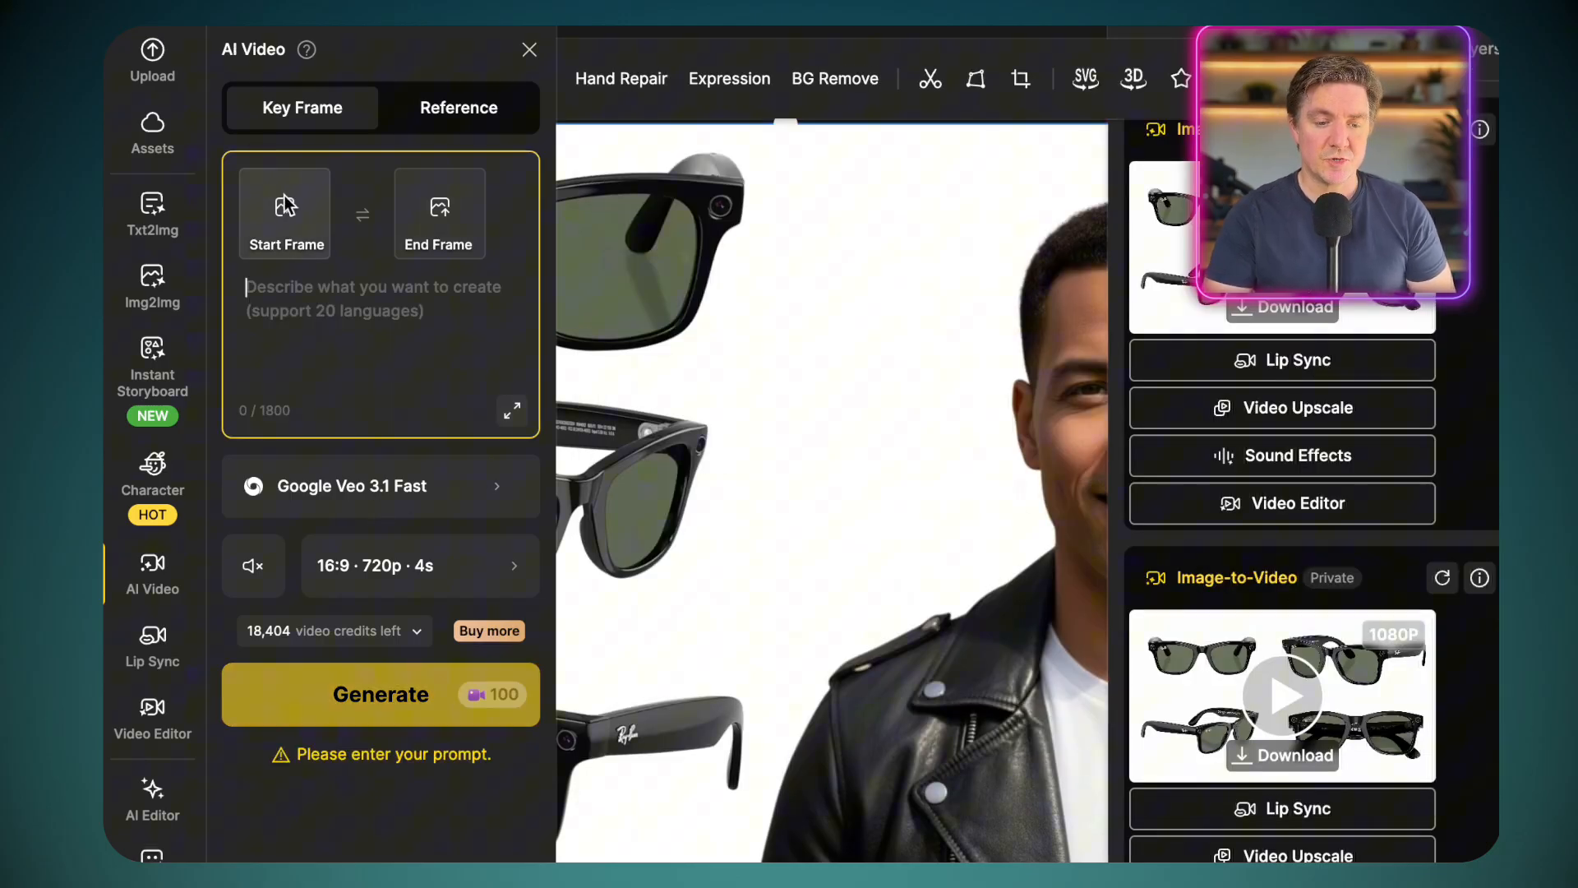
left_click(288, 209)
left_click(600, 512)
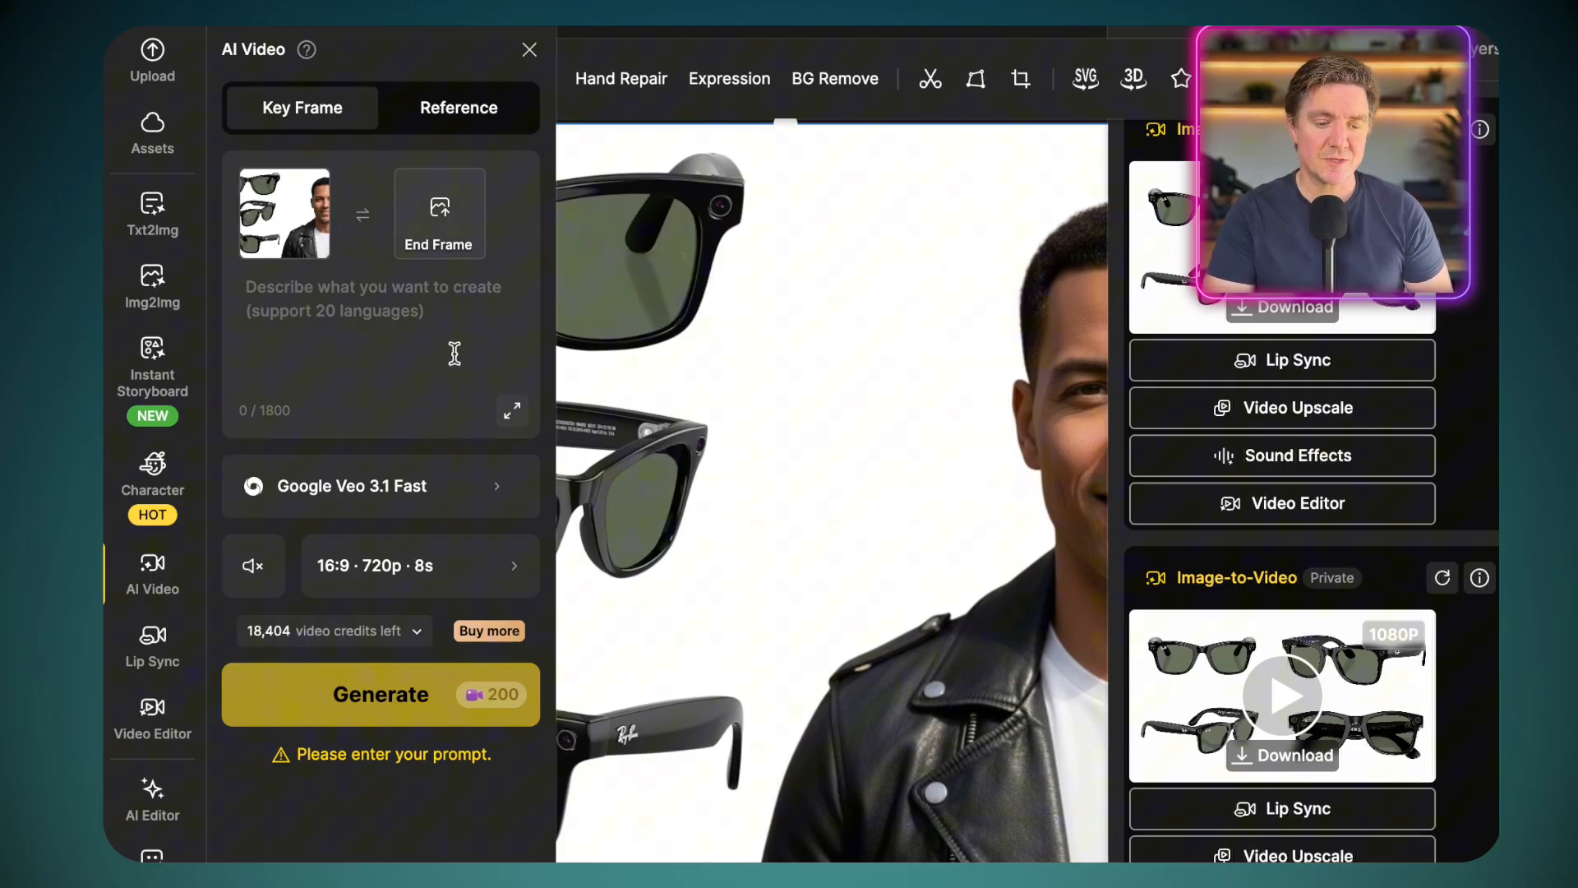
left_click(270, 578)
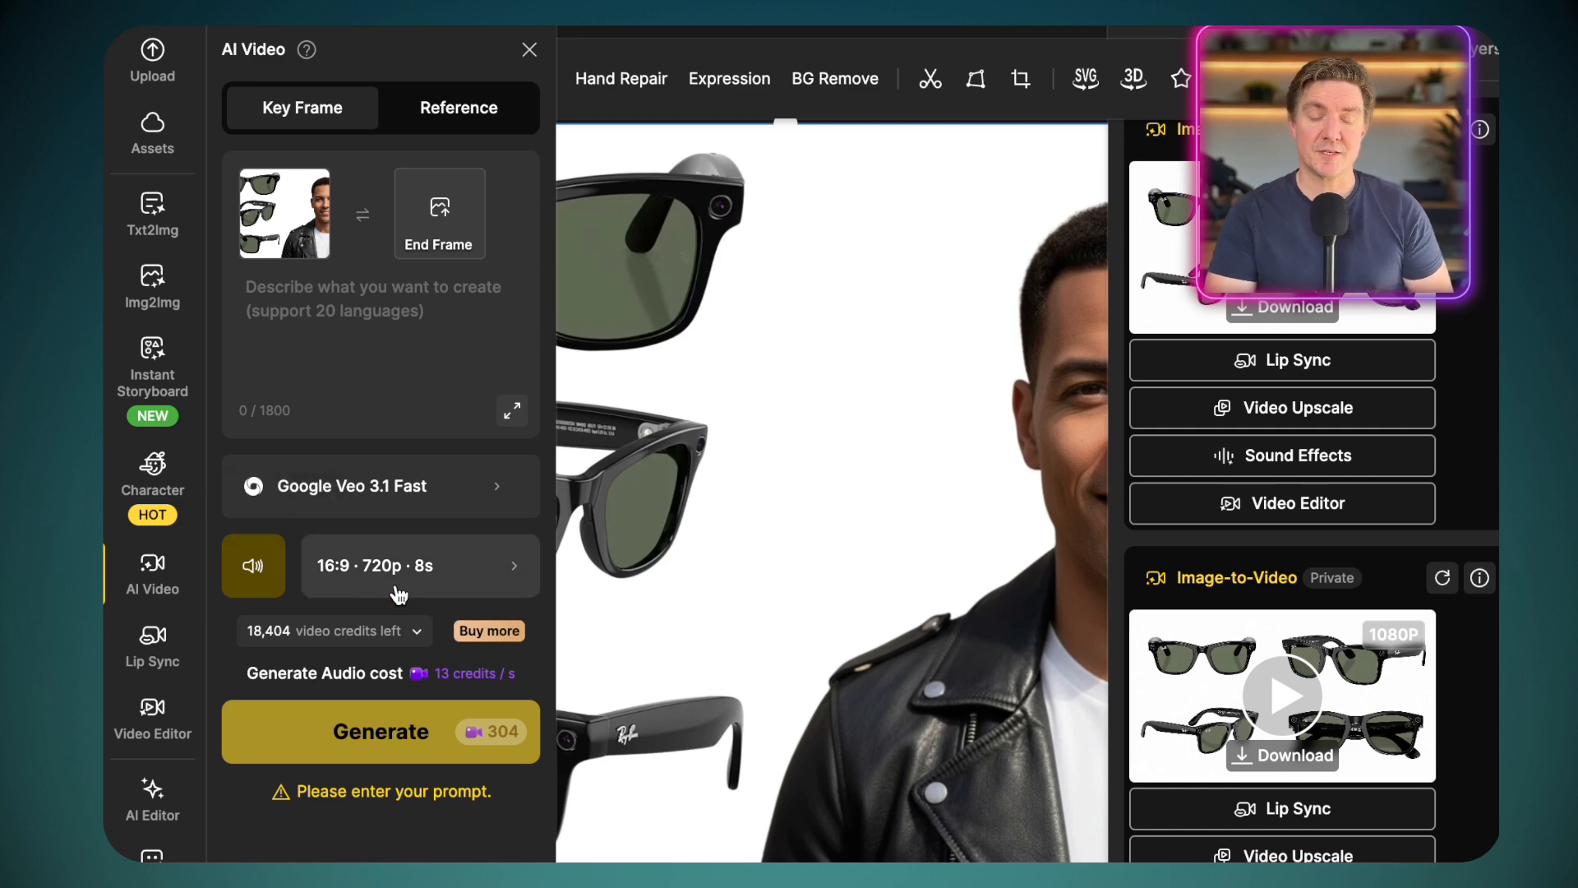
Step: Paste the revised Clip 1 JSON prompt and generate the video
left_click(343, 320)
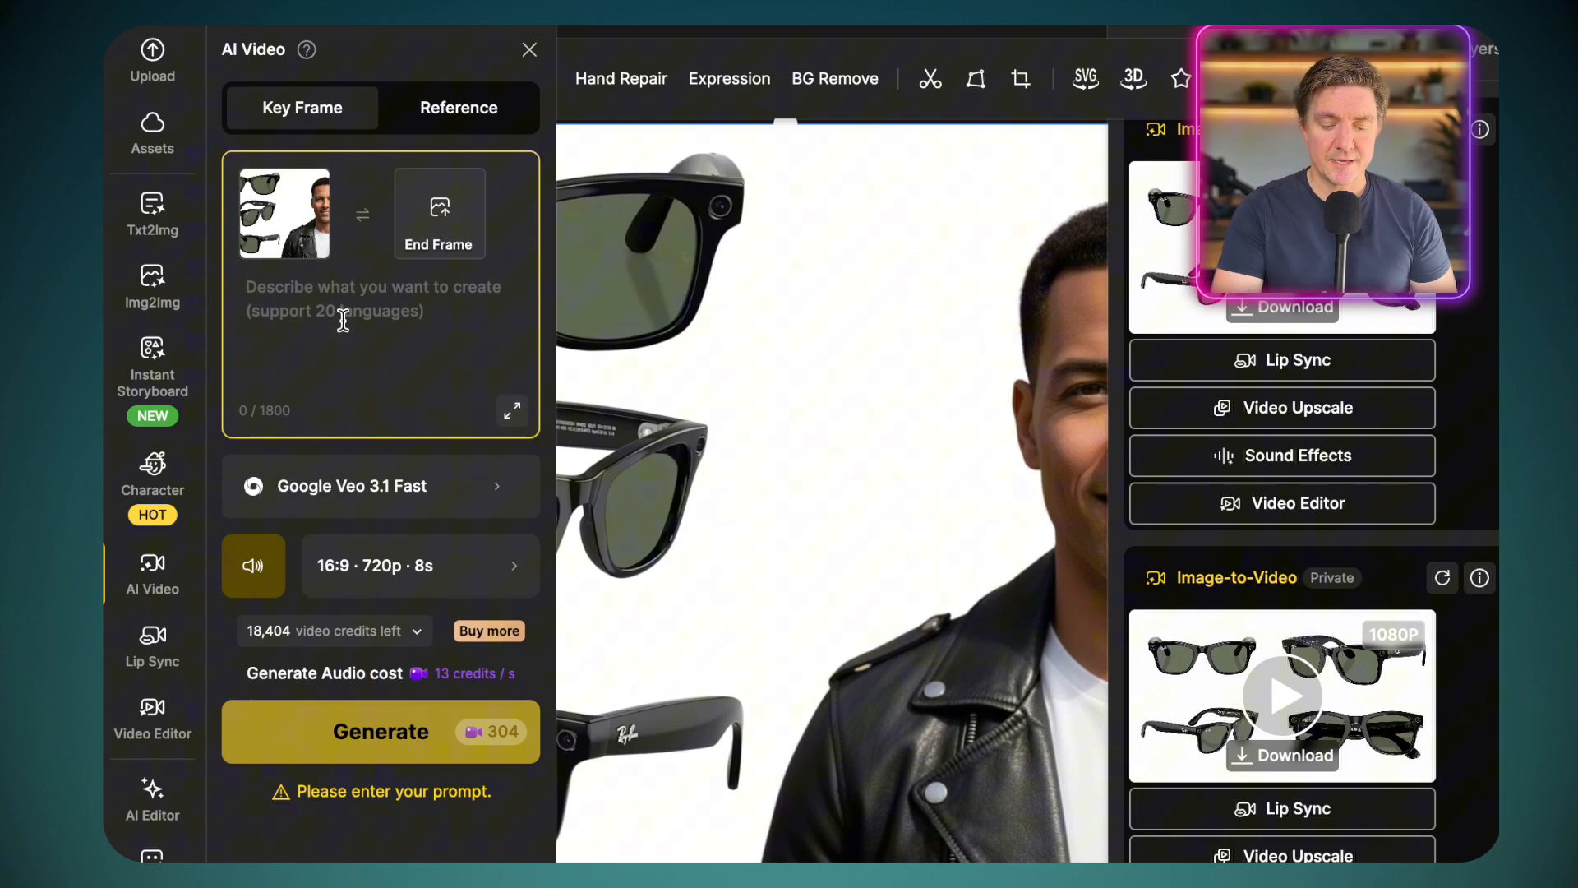
key("ctrl+v")
scroll(342, 320, "up", 2)
scroll(343, 319, "up", 10)
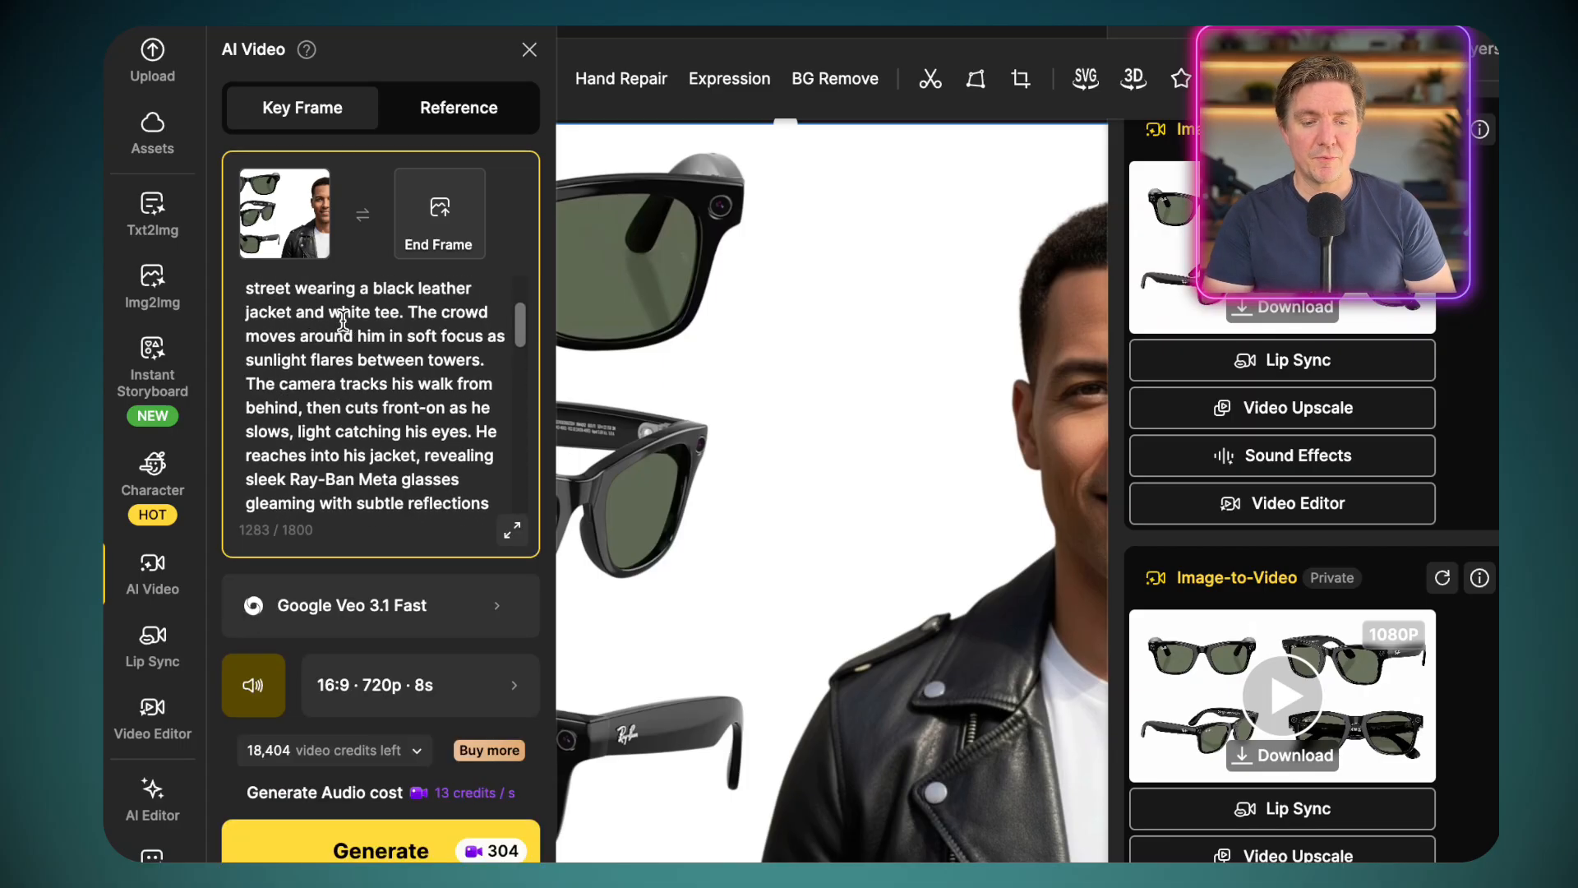
scroll(343, 320, "up", 2)
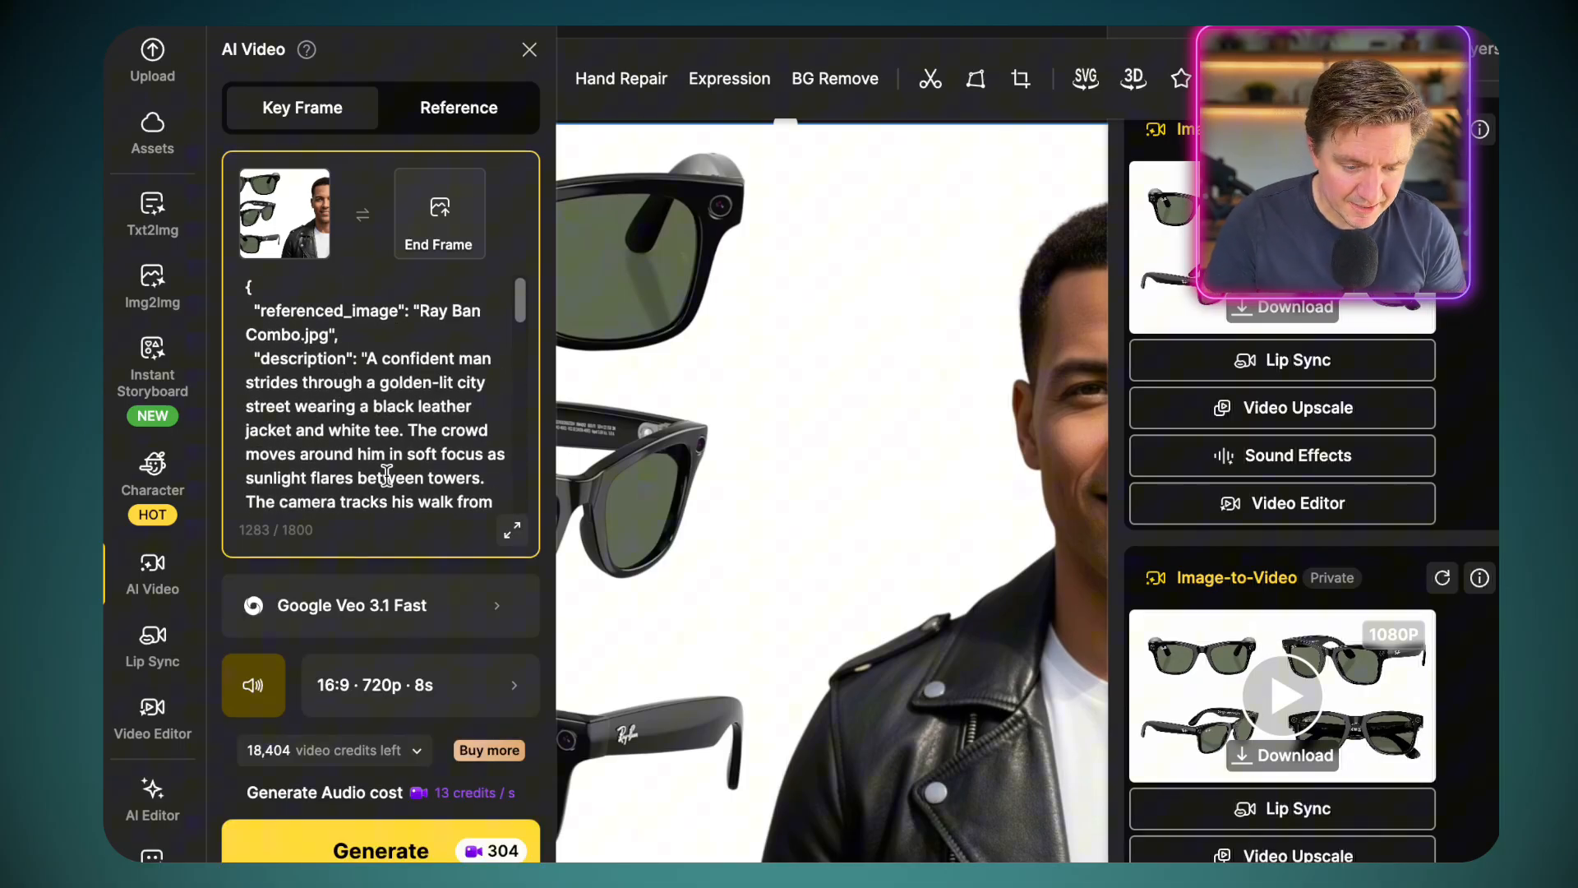
scroll(386, 476, "down", 1)
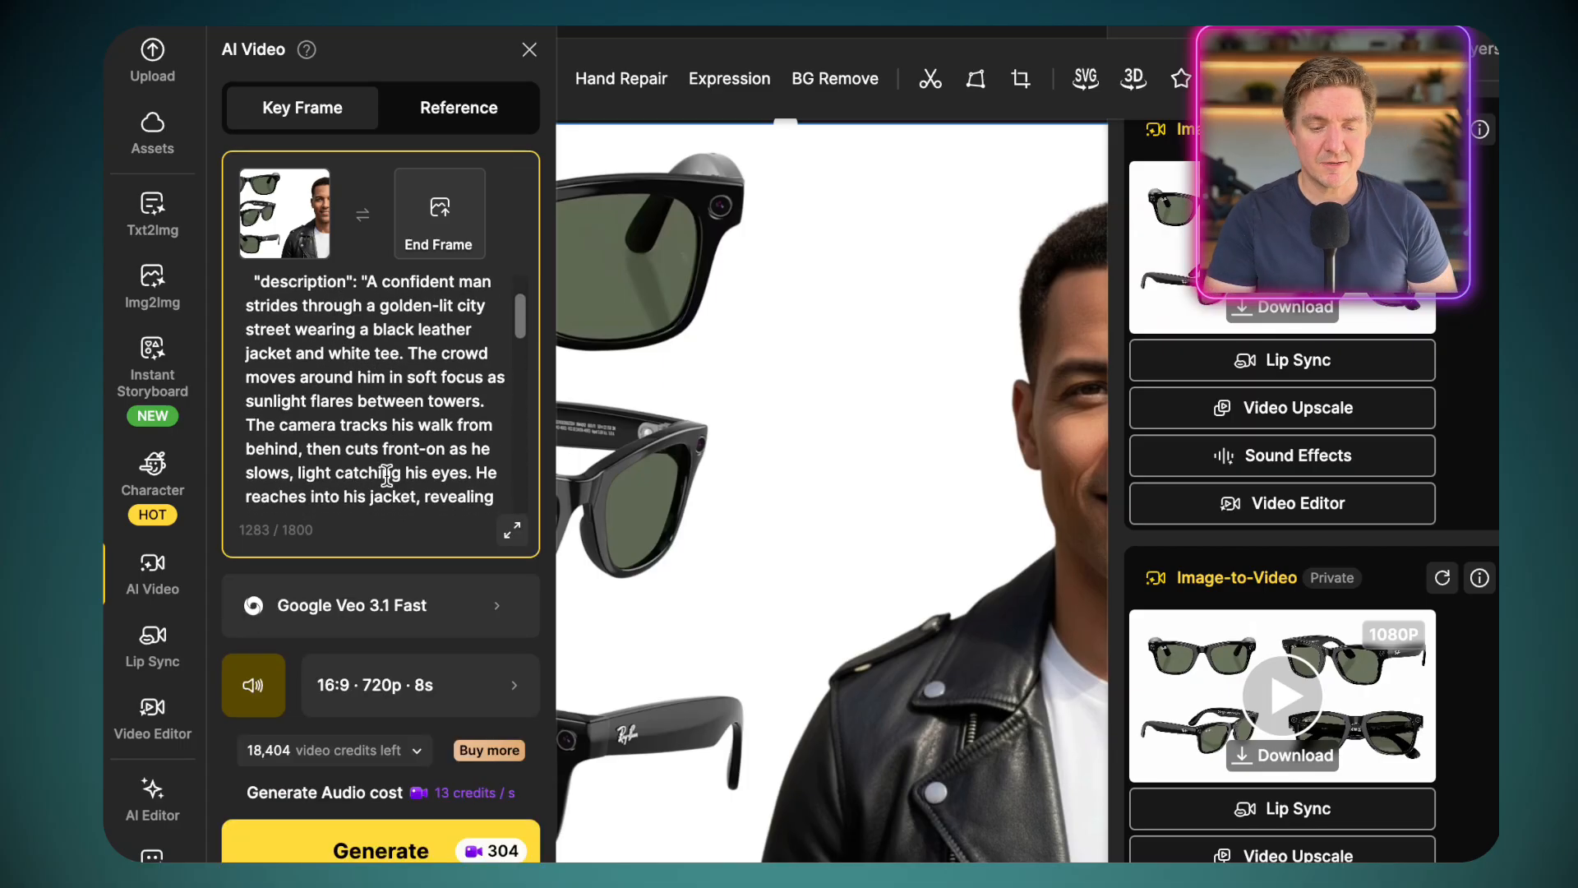
scroll(386, 476, "down", 5)
scroll(387, 476, "down", 5)
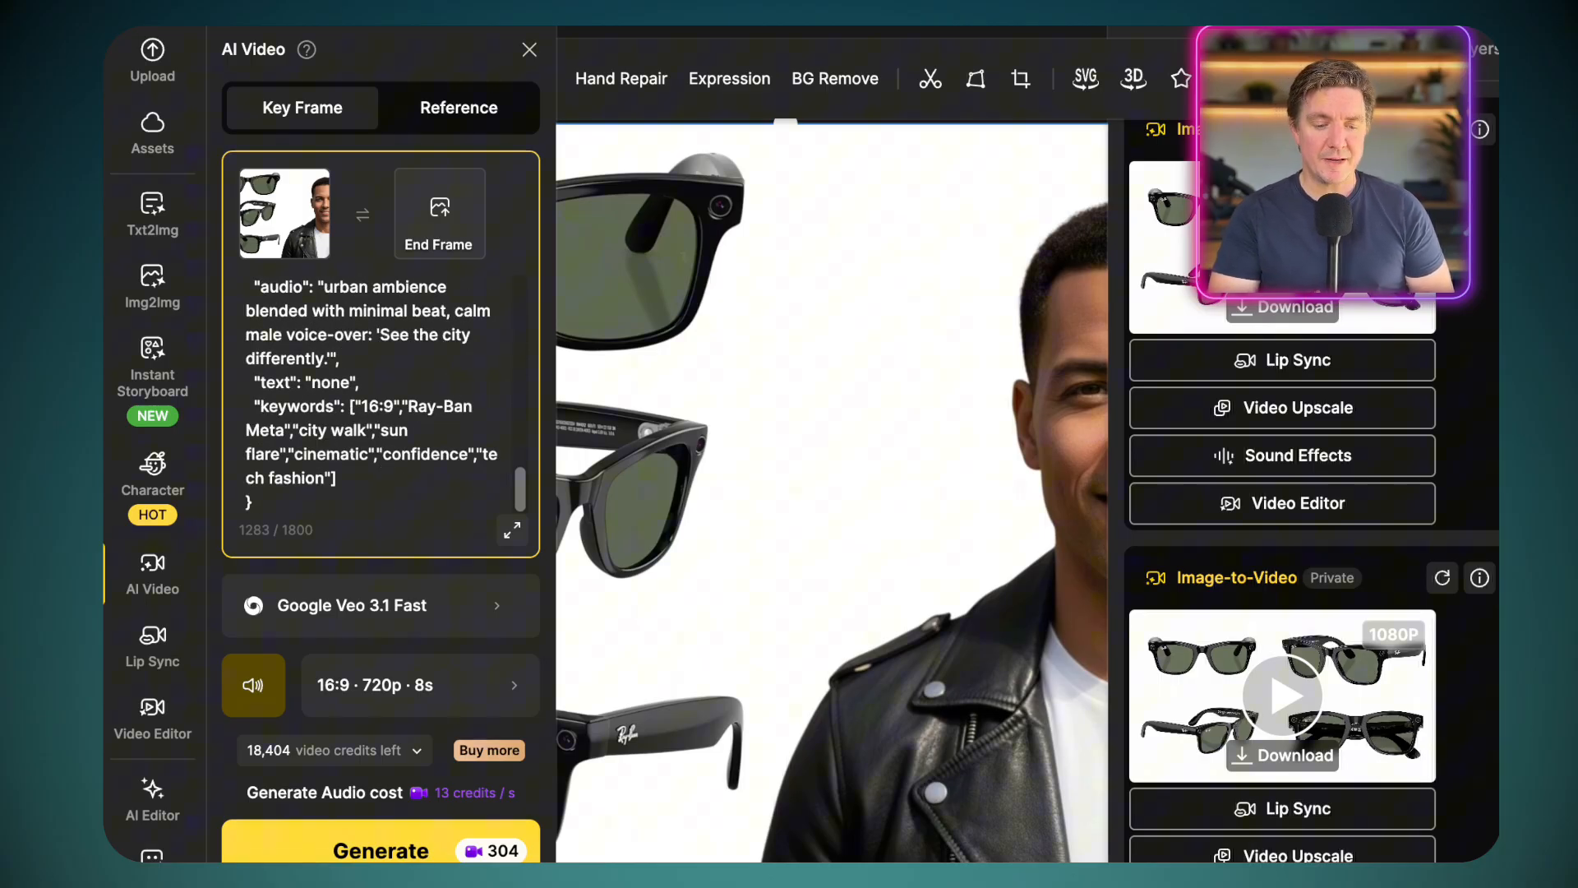
left_click(381, 849)
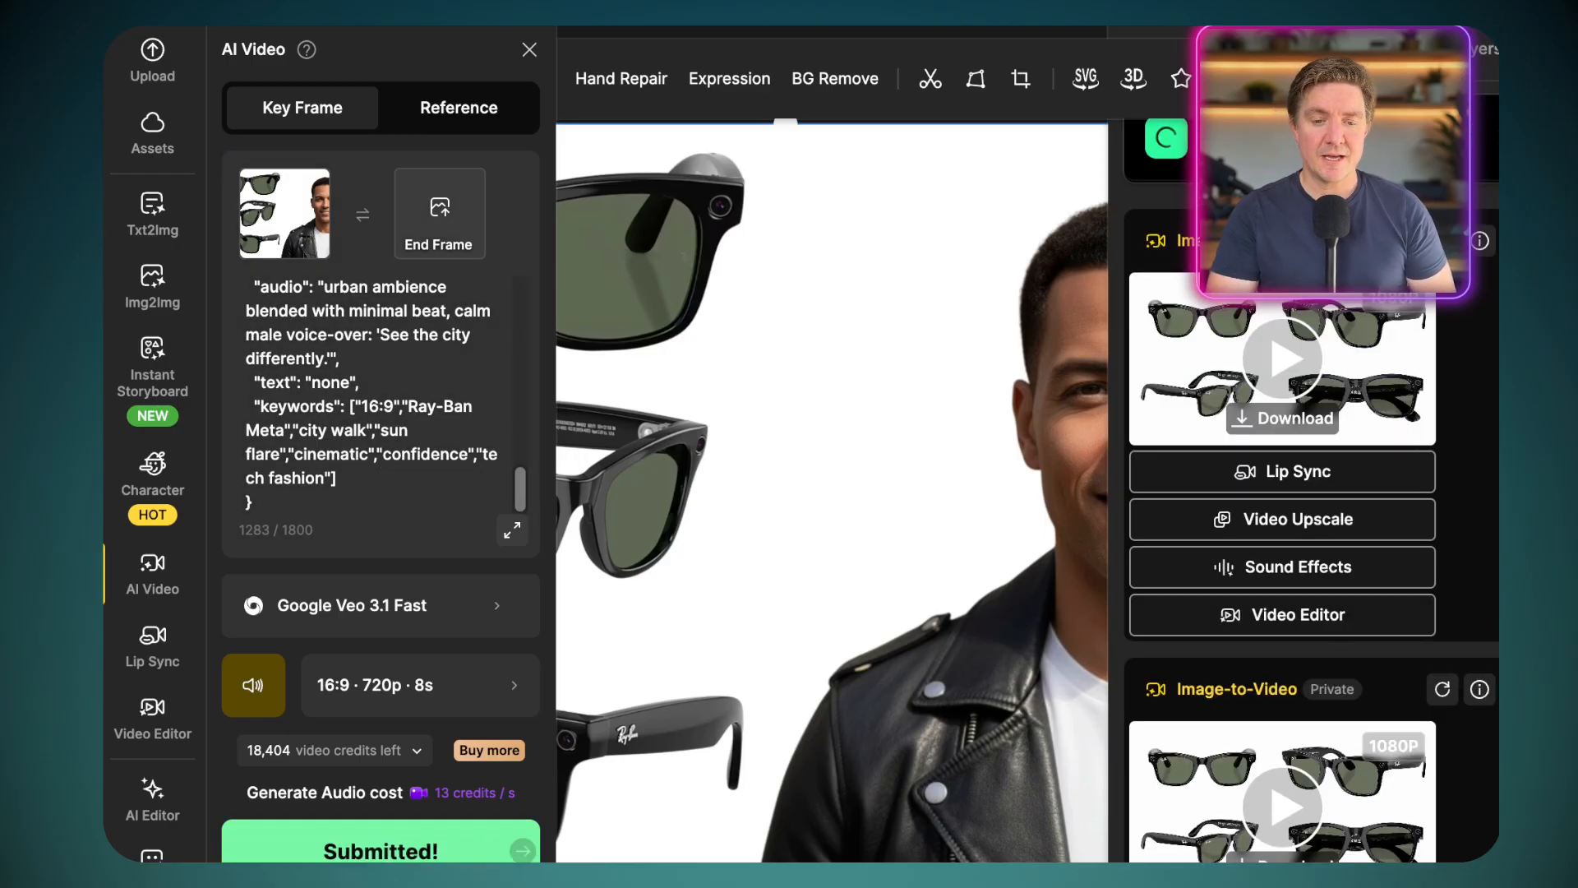
scroll(911, 612, "down", 3)
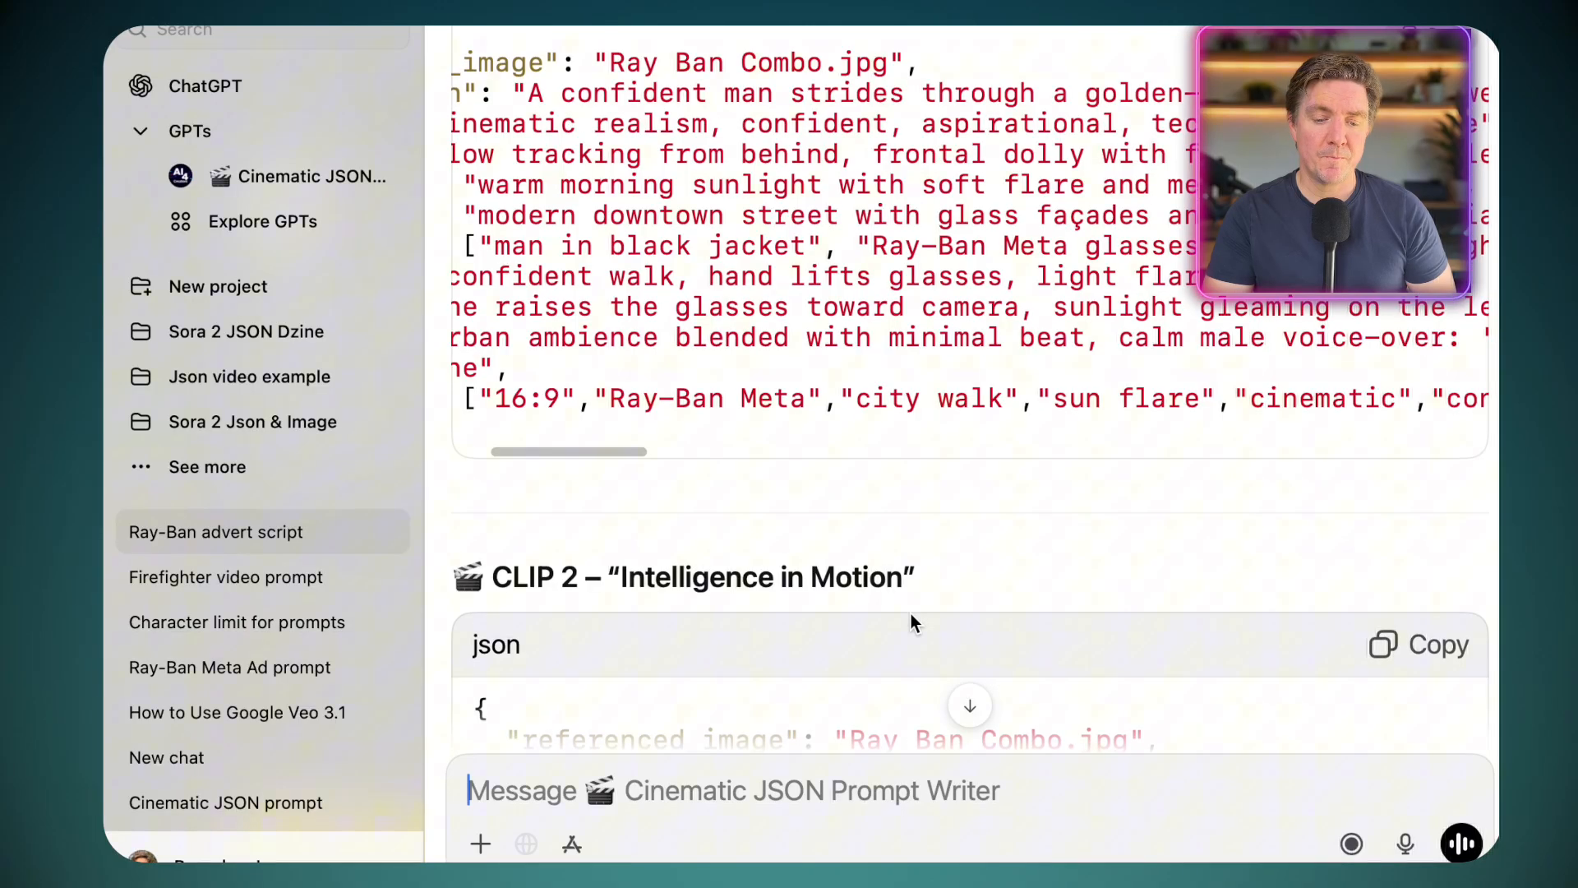
scroll(911, 613, "down", 5)
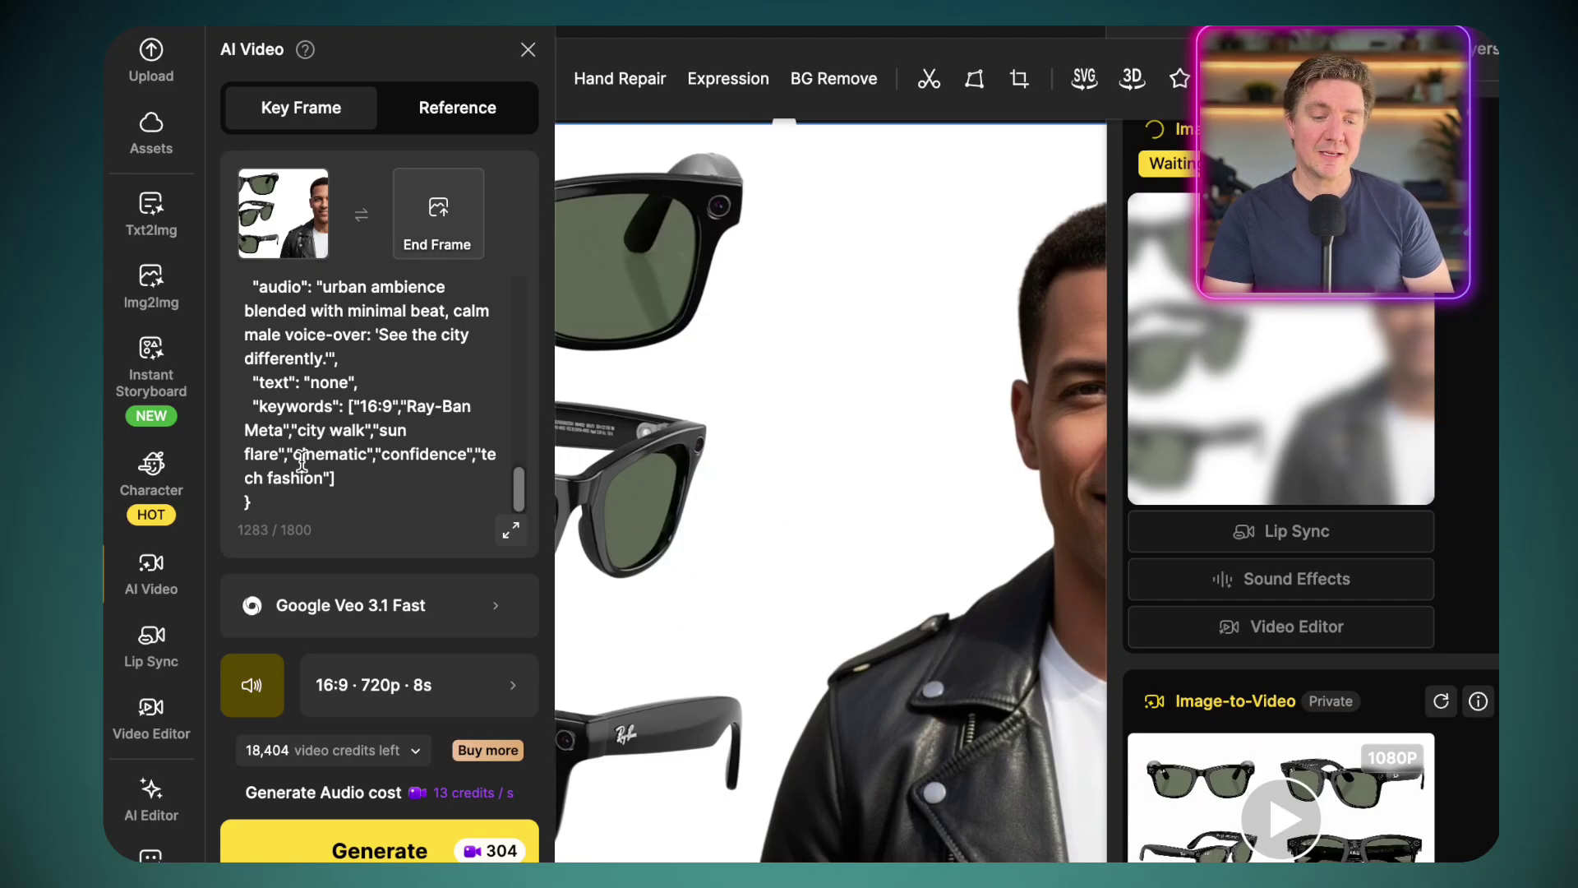
Step: Replace the prompt with the Clip 2 'Intelligence in Motion' JSON and generate
left_click(301, 461)
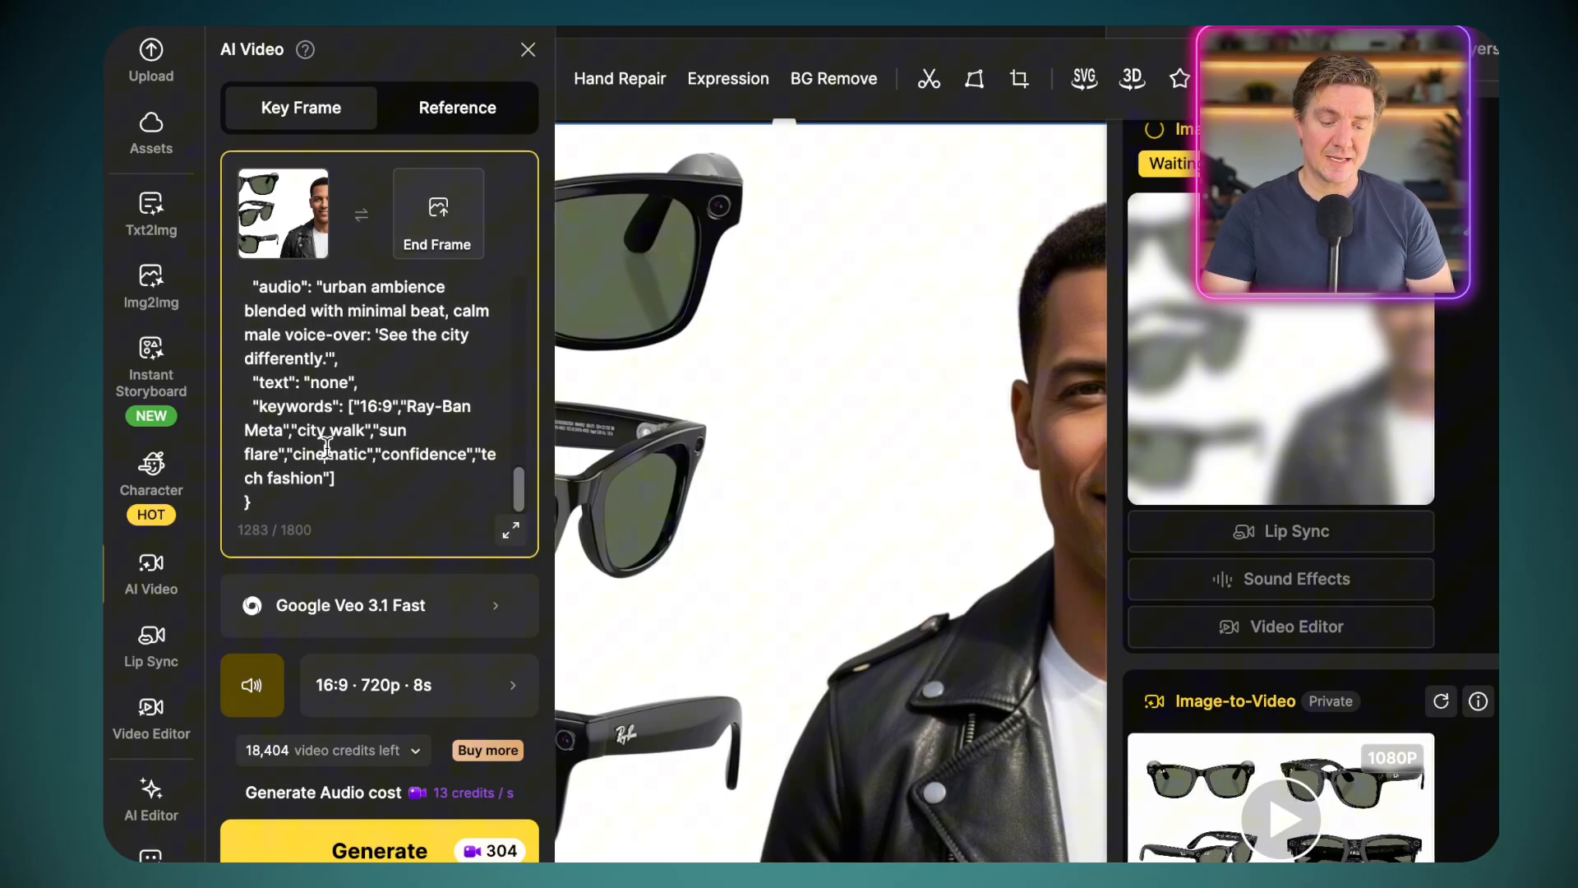
key("ctrl+a")
key("ctrl+v")
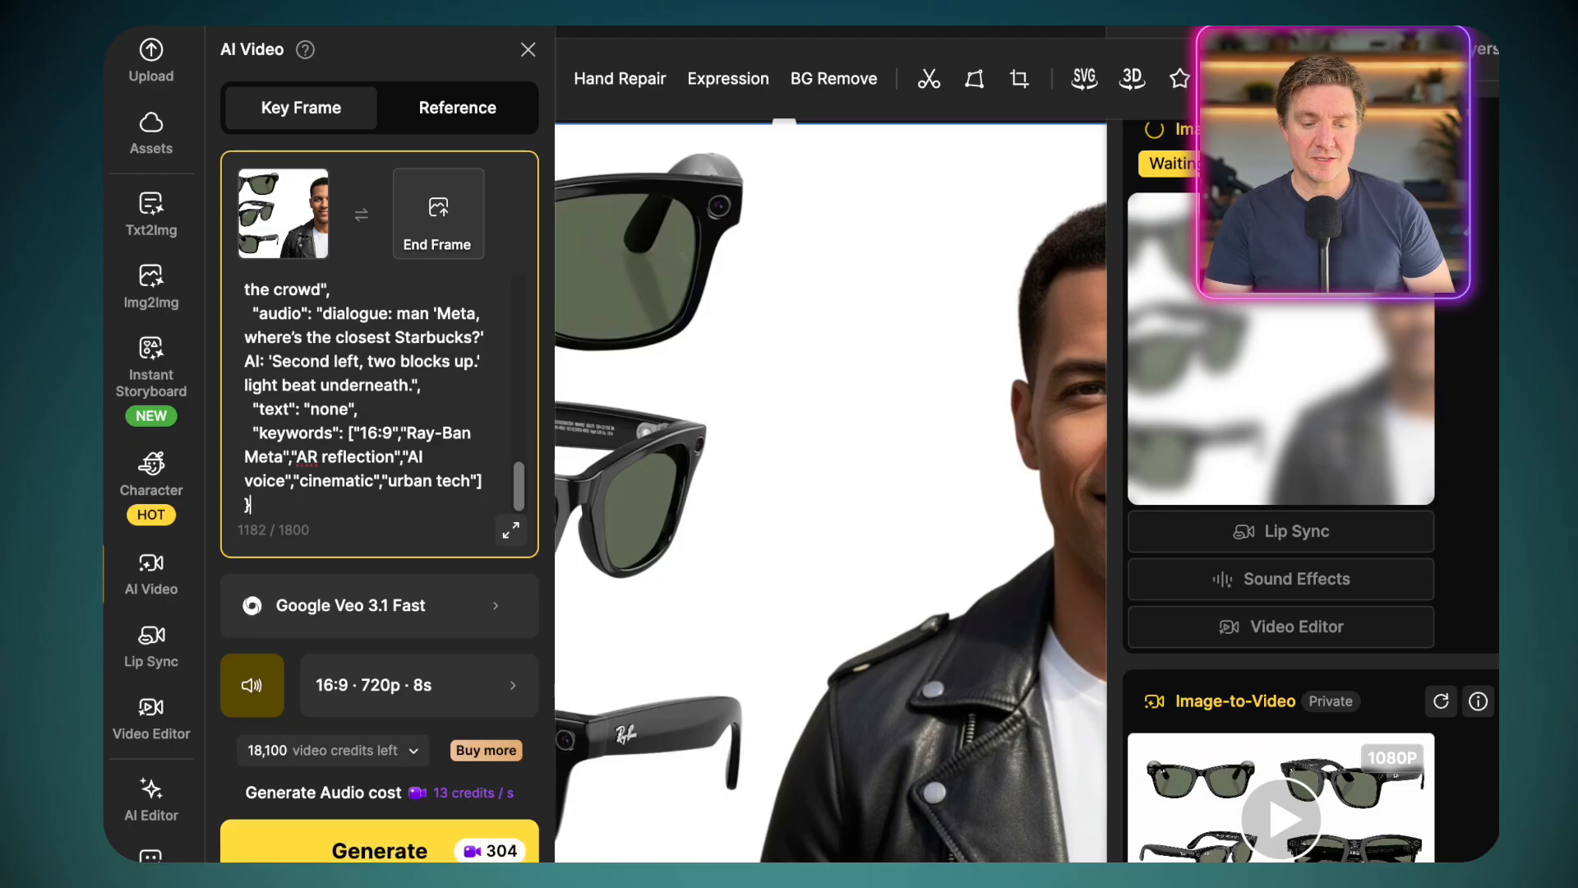
left_click(390, 850)
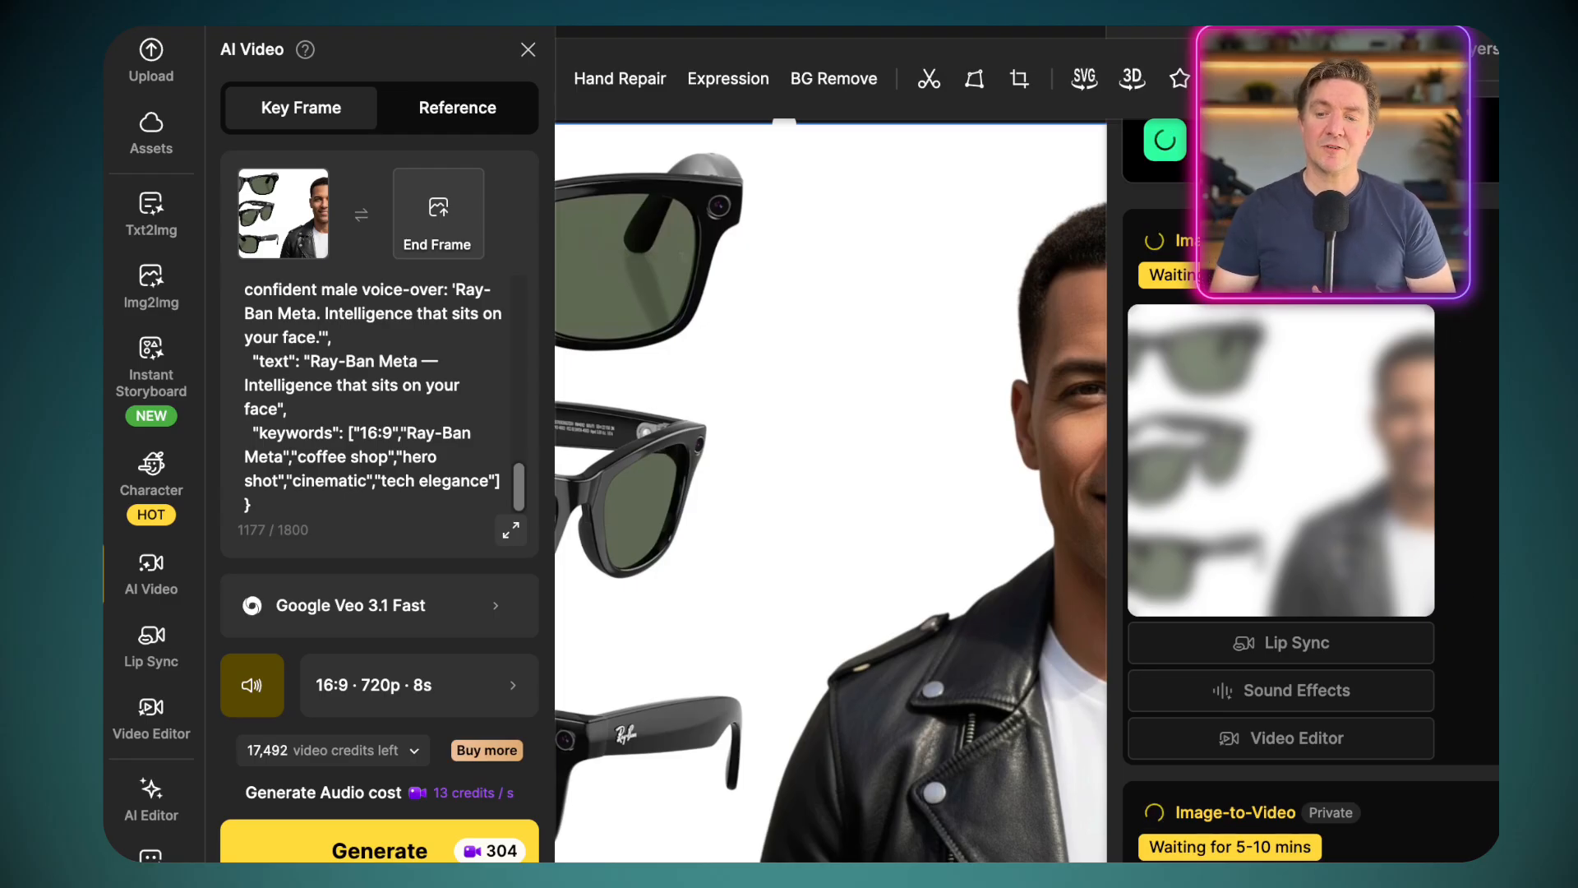
scroll(1436, 432, "down", 1)
scroll(1437, 466, "down", 3)
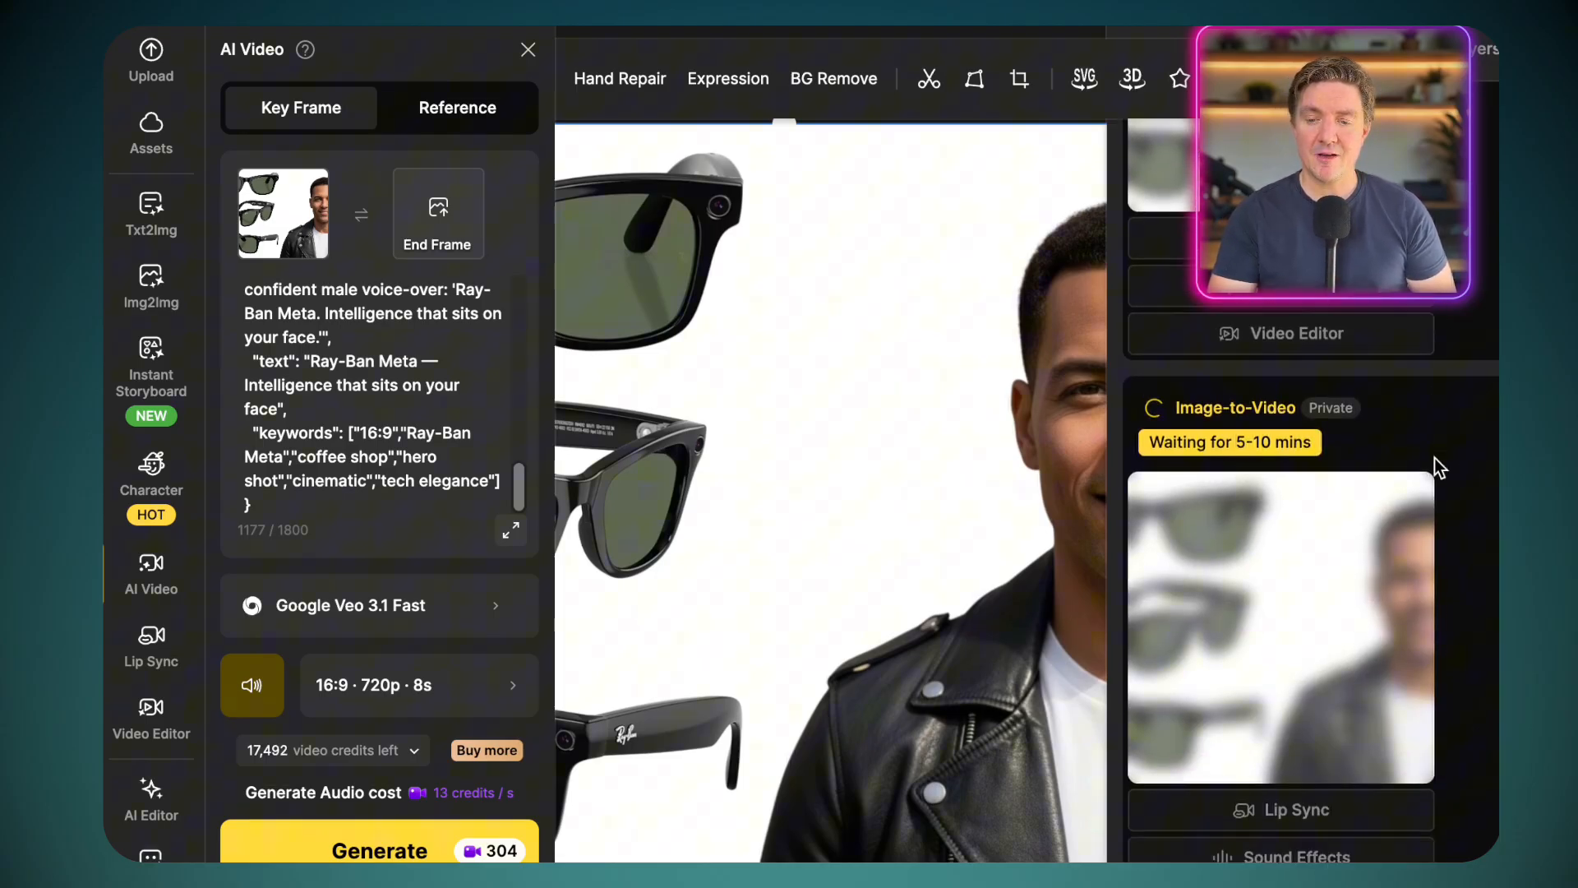
scroll(1437, 466, "down", 3)
scroll(1436, 466, "down", 1)
scroll(1437, 466, "down", 4)
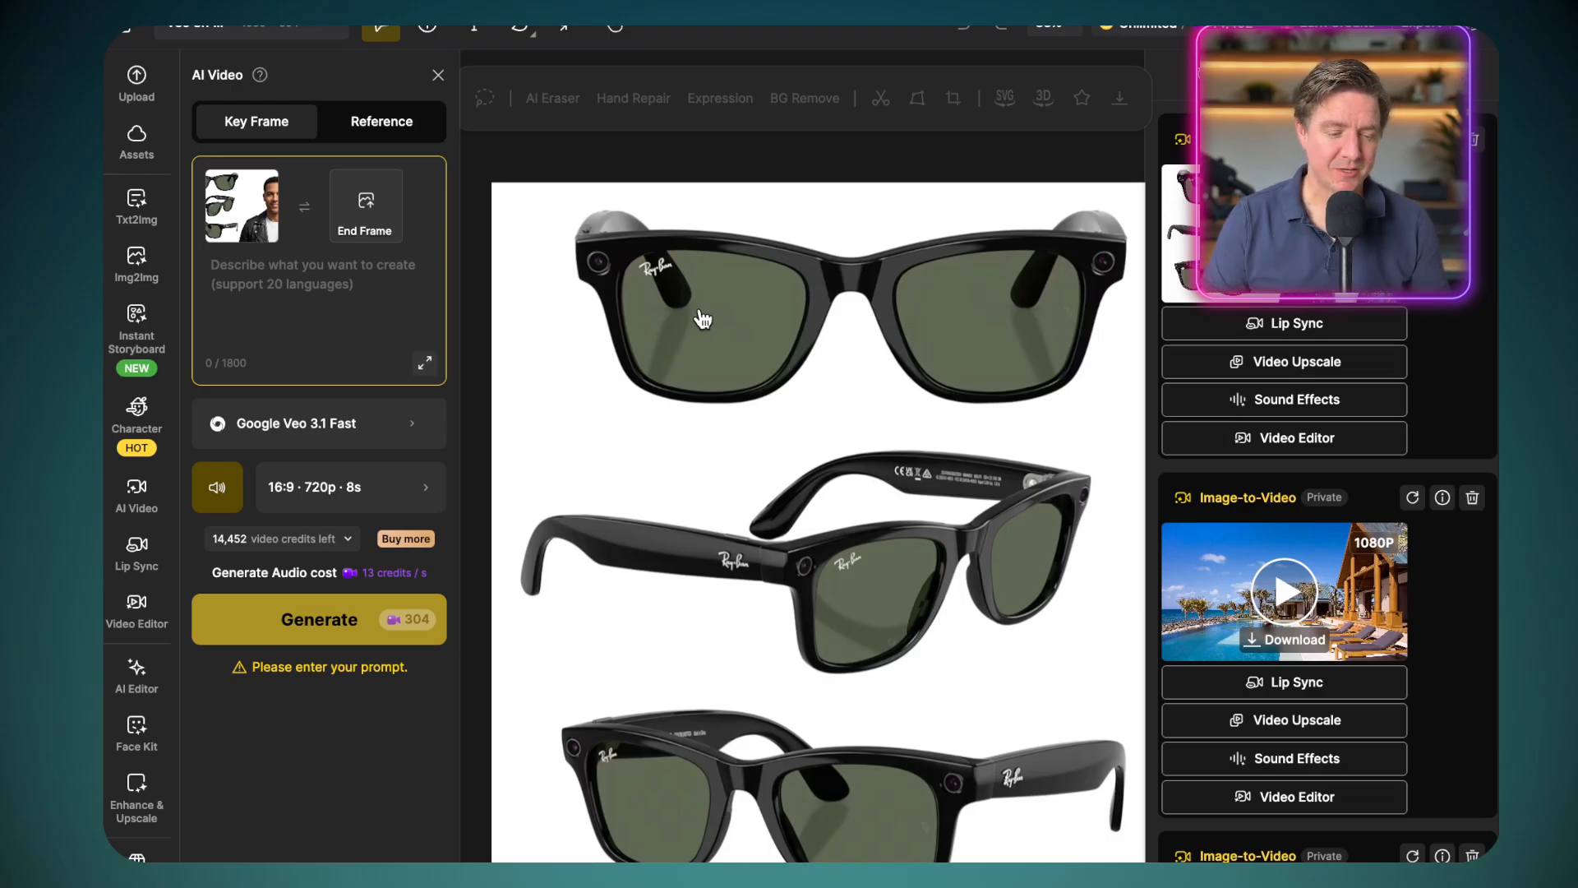
Step: Paste the 'clarity meets intelligence' clip JSON into the empty prompt box and generate
key("ctrl+v")
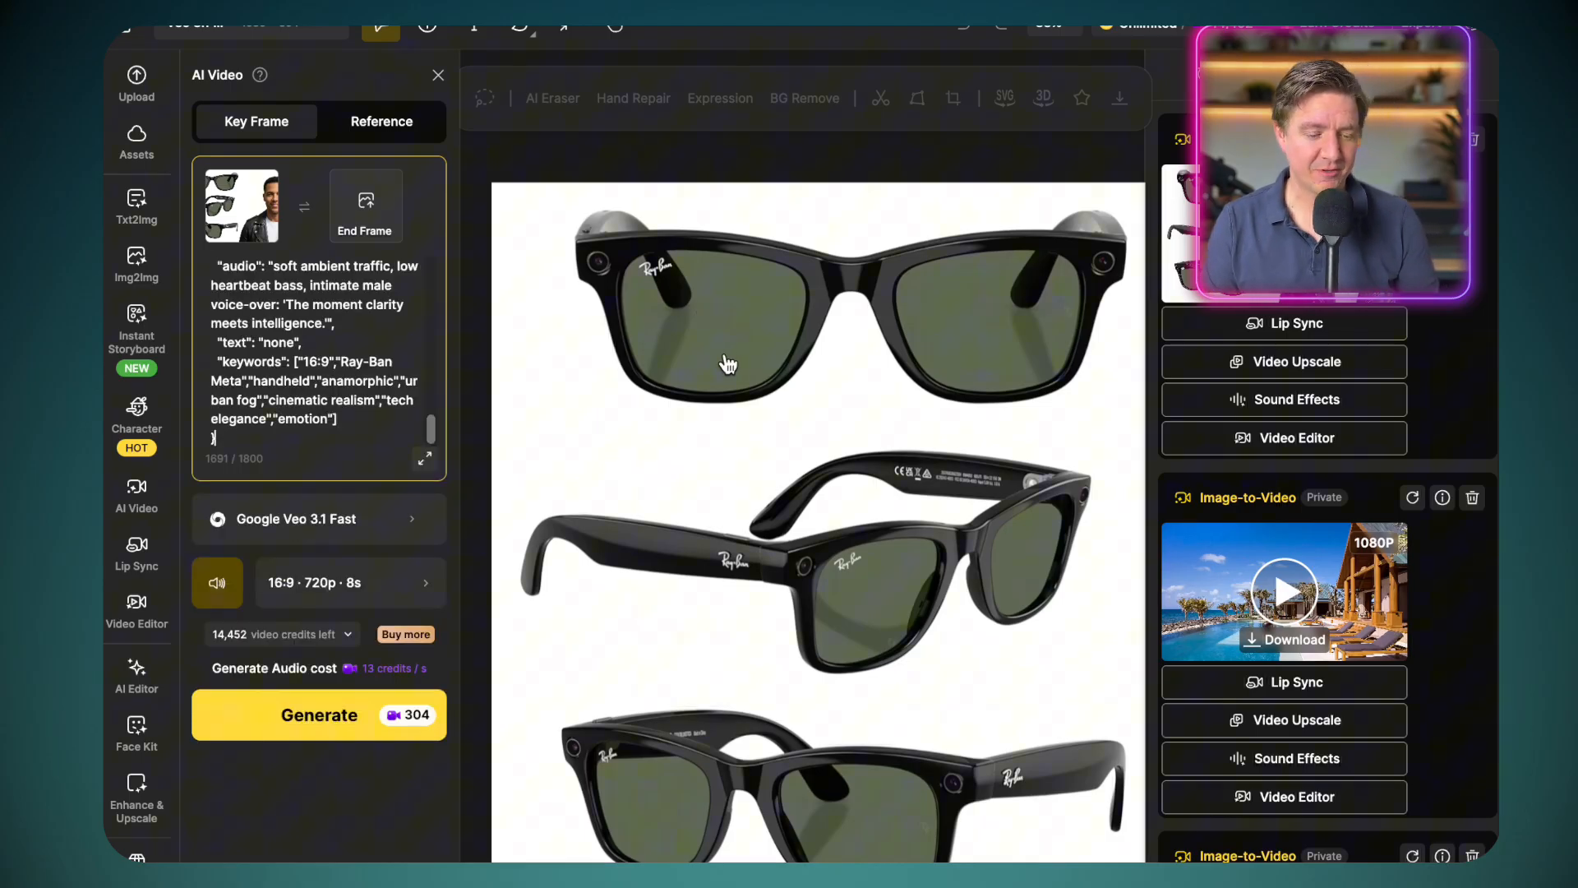
left_click(310, 729)
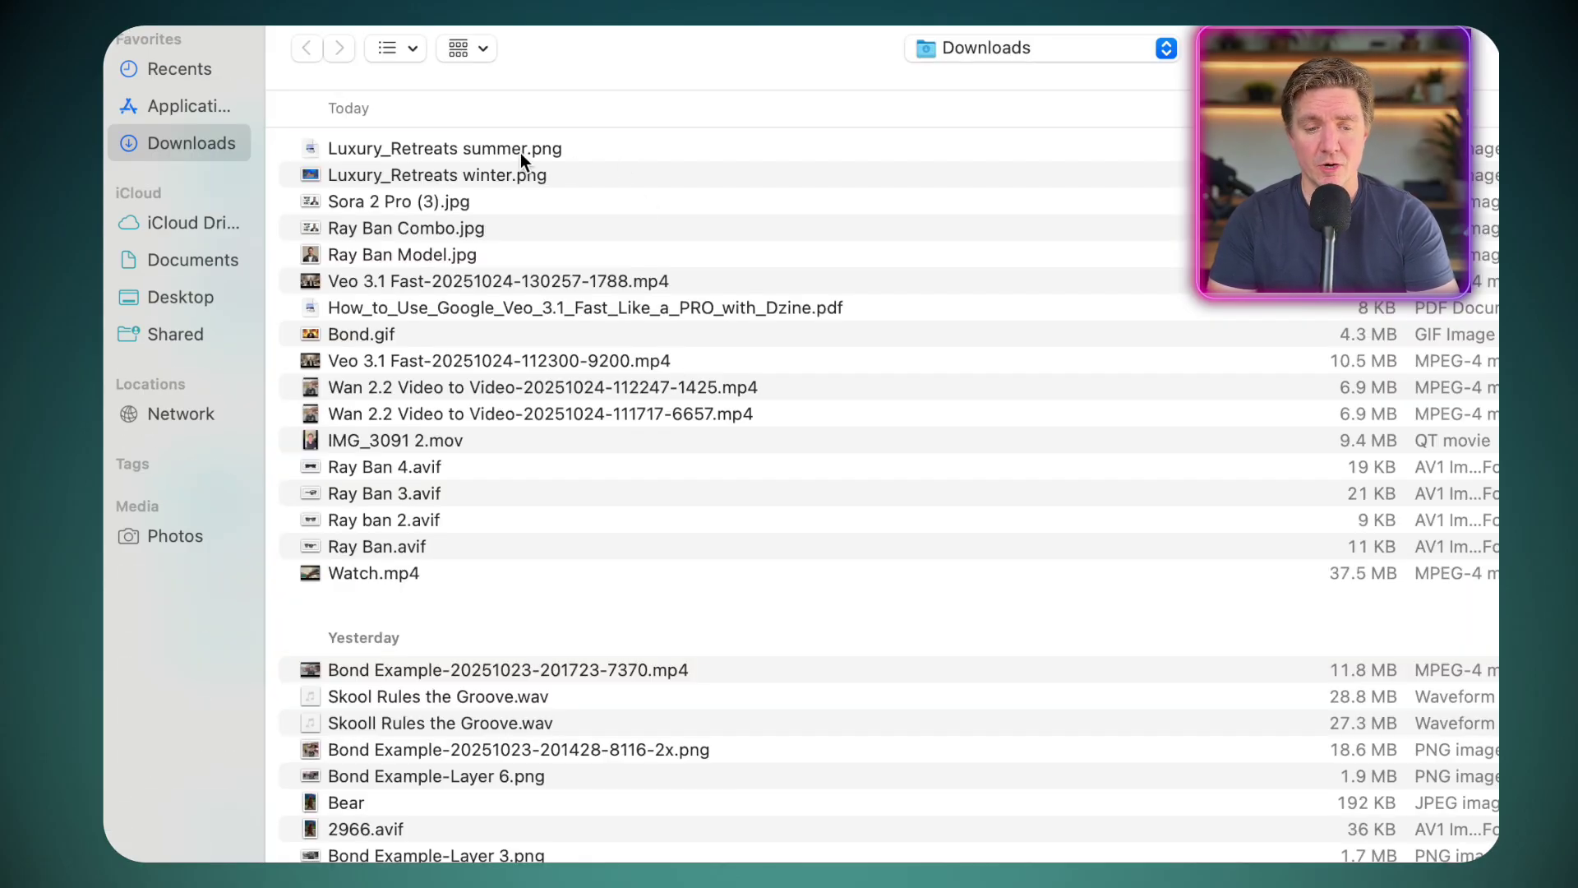
Step: Attach the summer and winter villa images and start dictating the advert brief
left_click(521, 153)
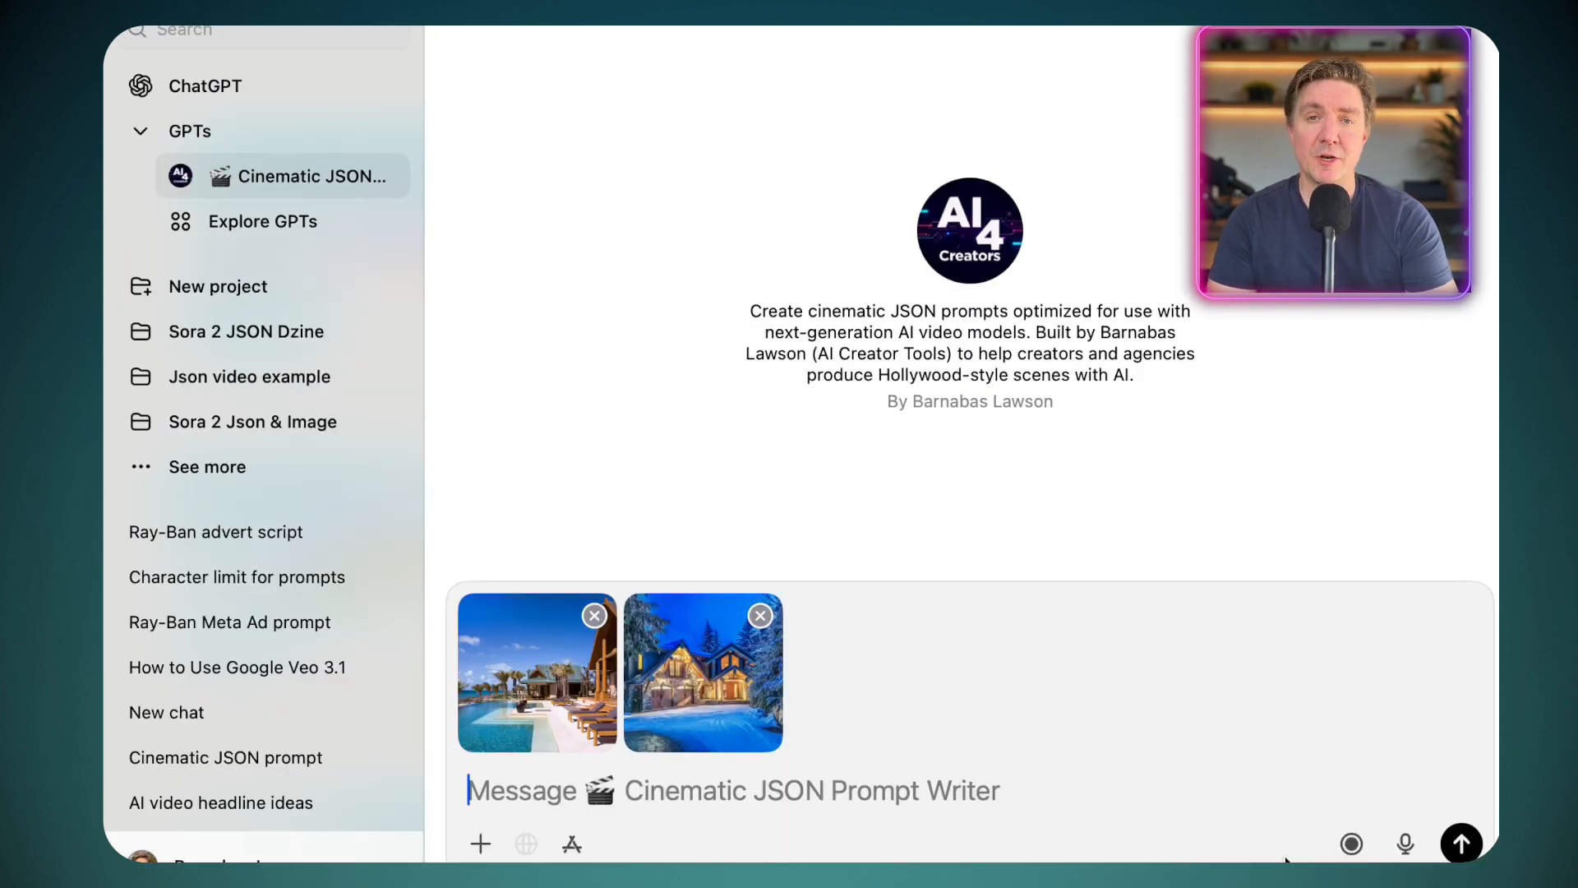
left_click(1405, 844)
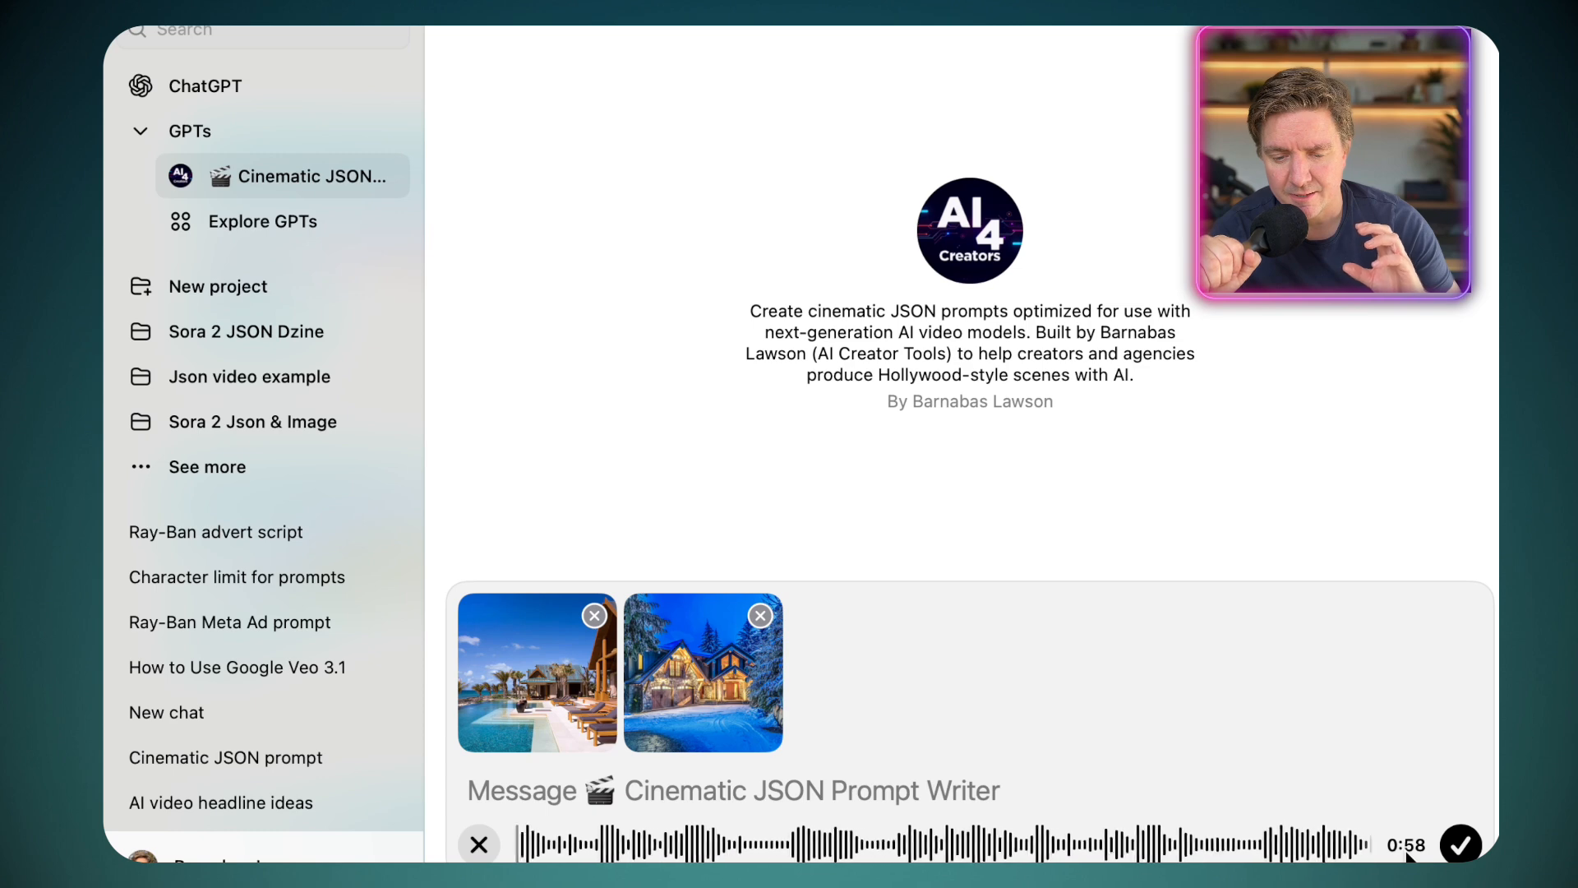
Step: Finish dictation and send the spoken Luxury Retreats brief to the GPT
left_click(1460, 843)
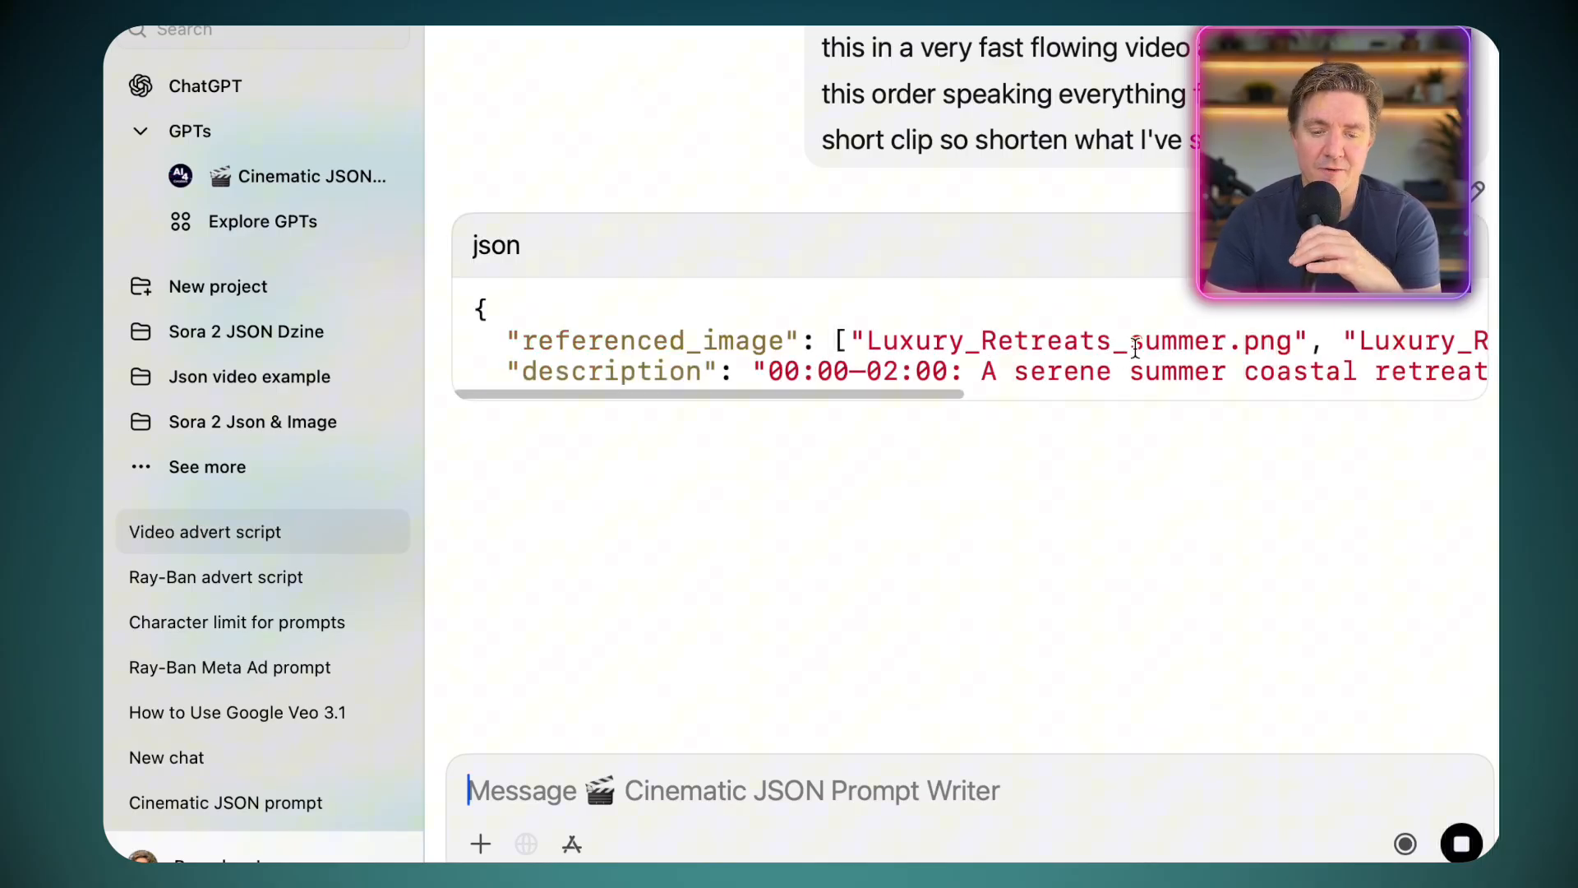
scroll(1135, 345, "right", 3)
scroll(1135, 345, "right", 3)
scroll(1134, 345, "right", 1)
scroll(1135, 346, "right", 1)
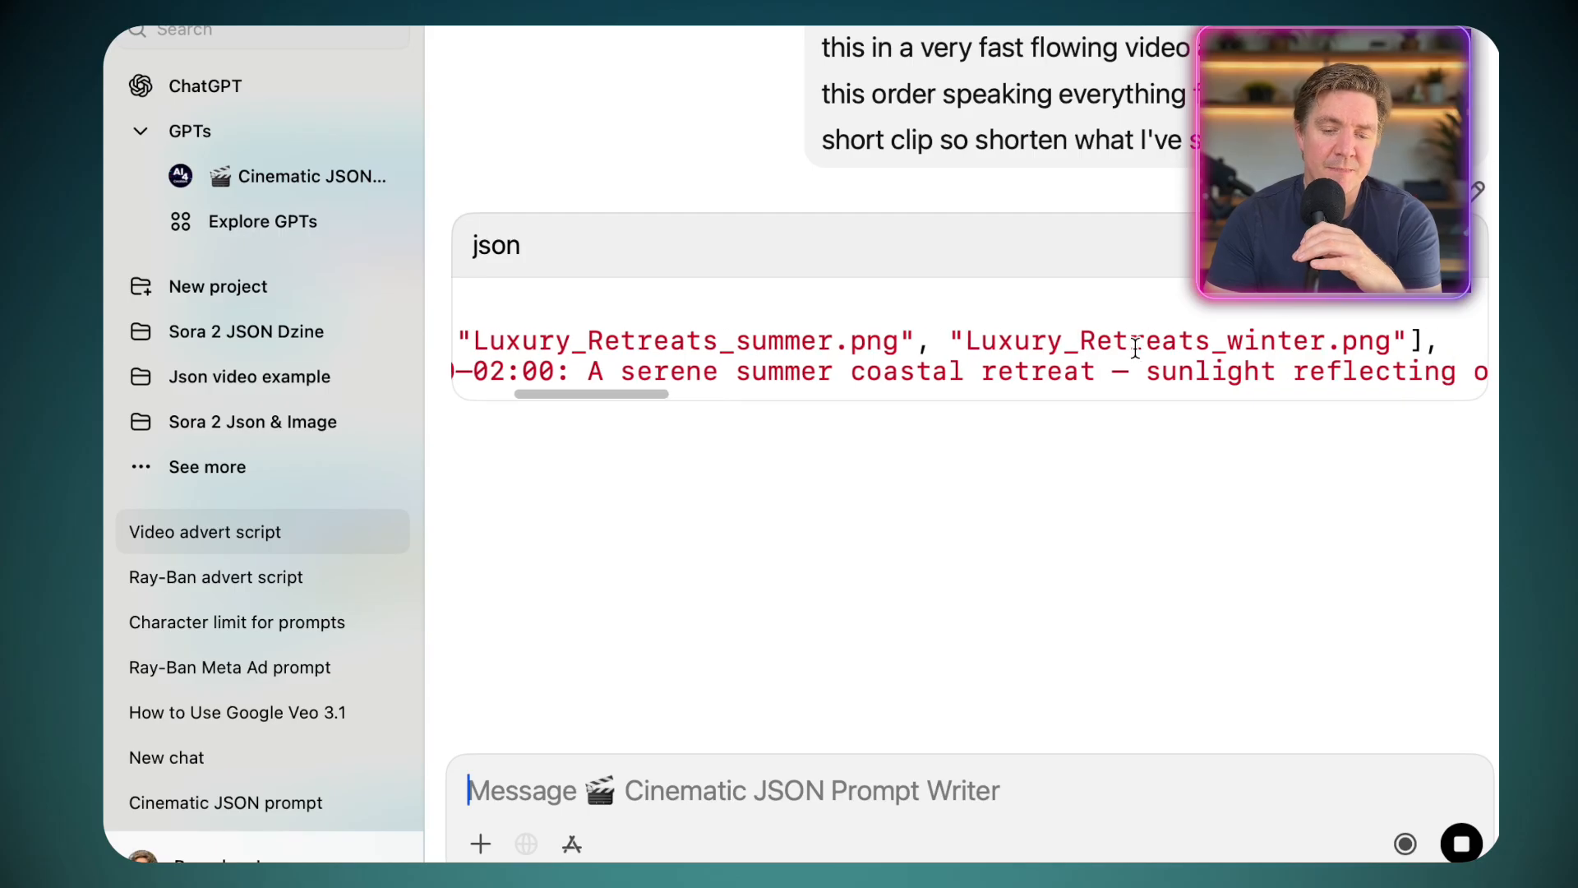
scroll(1134, 346, "right", 2)
scroll(1065, 361, "left", 3)
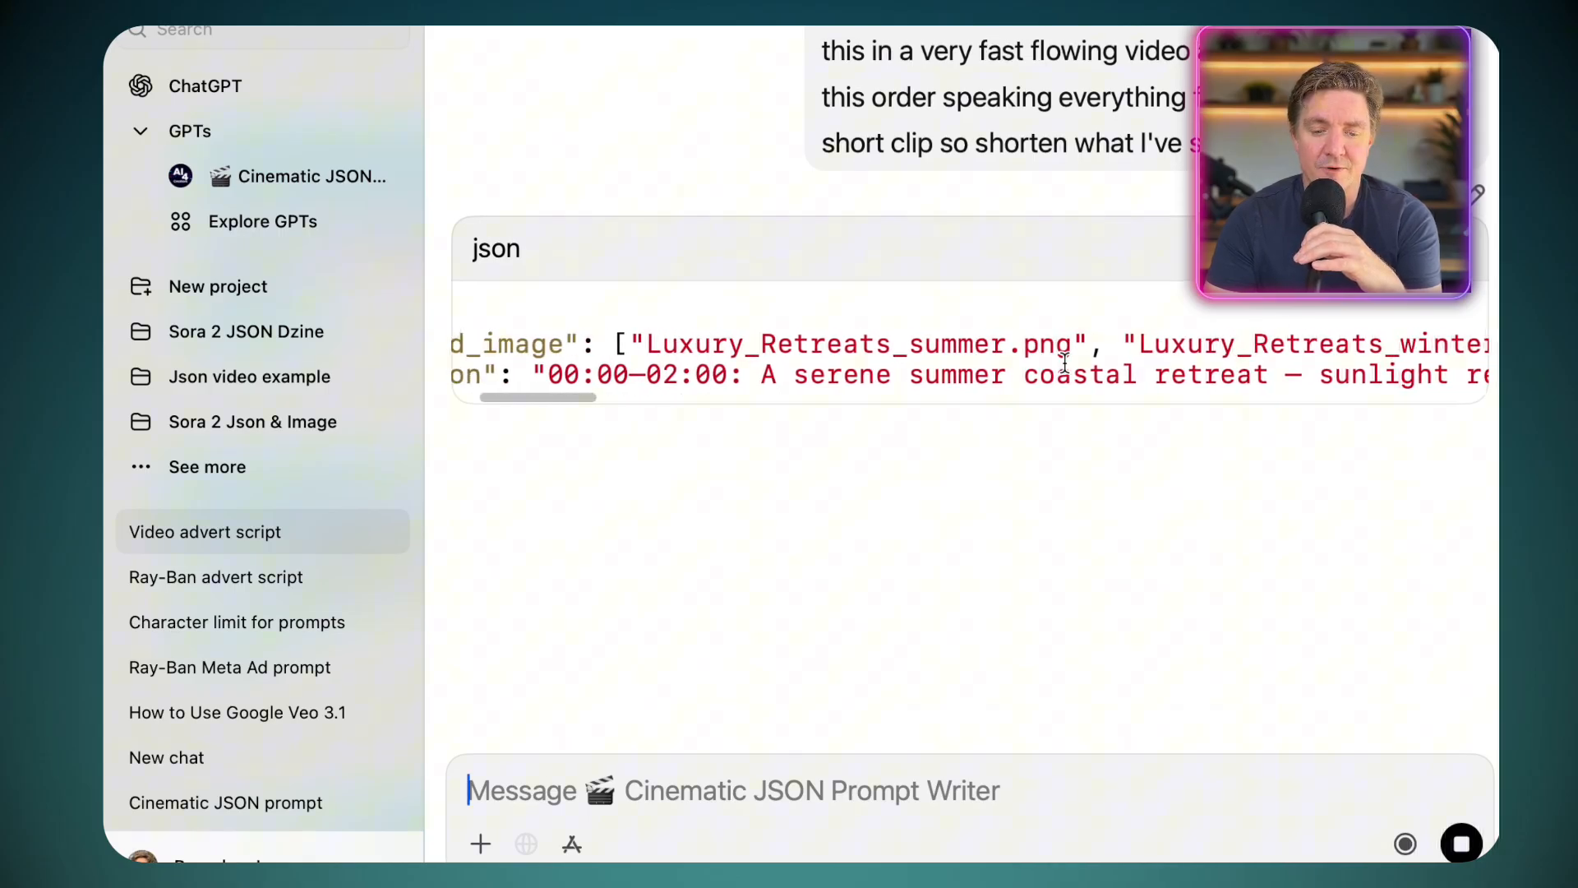
scroll(1063, 361, "left", 2)
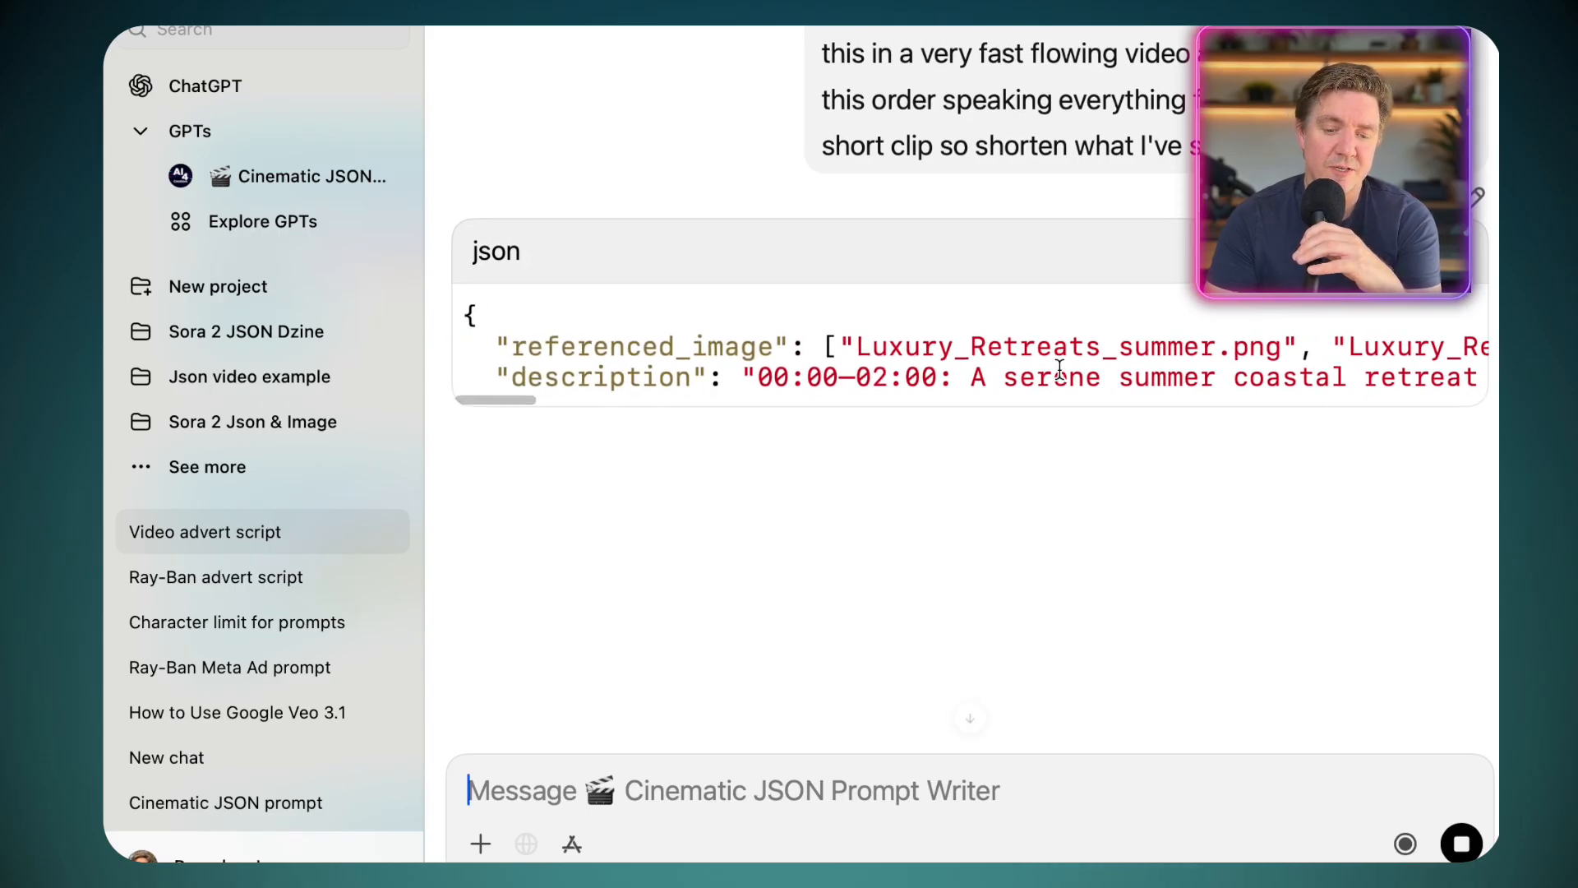
scroll(1049, 369, "right", 3)
scroll(1036, 367, "right", 1)
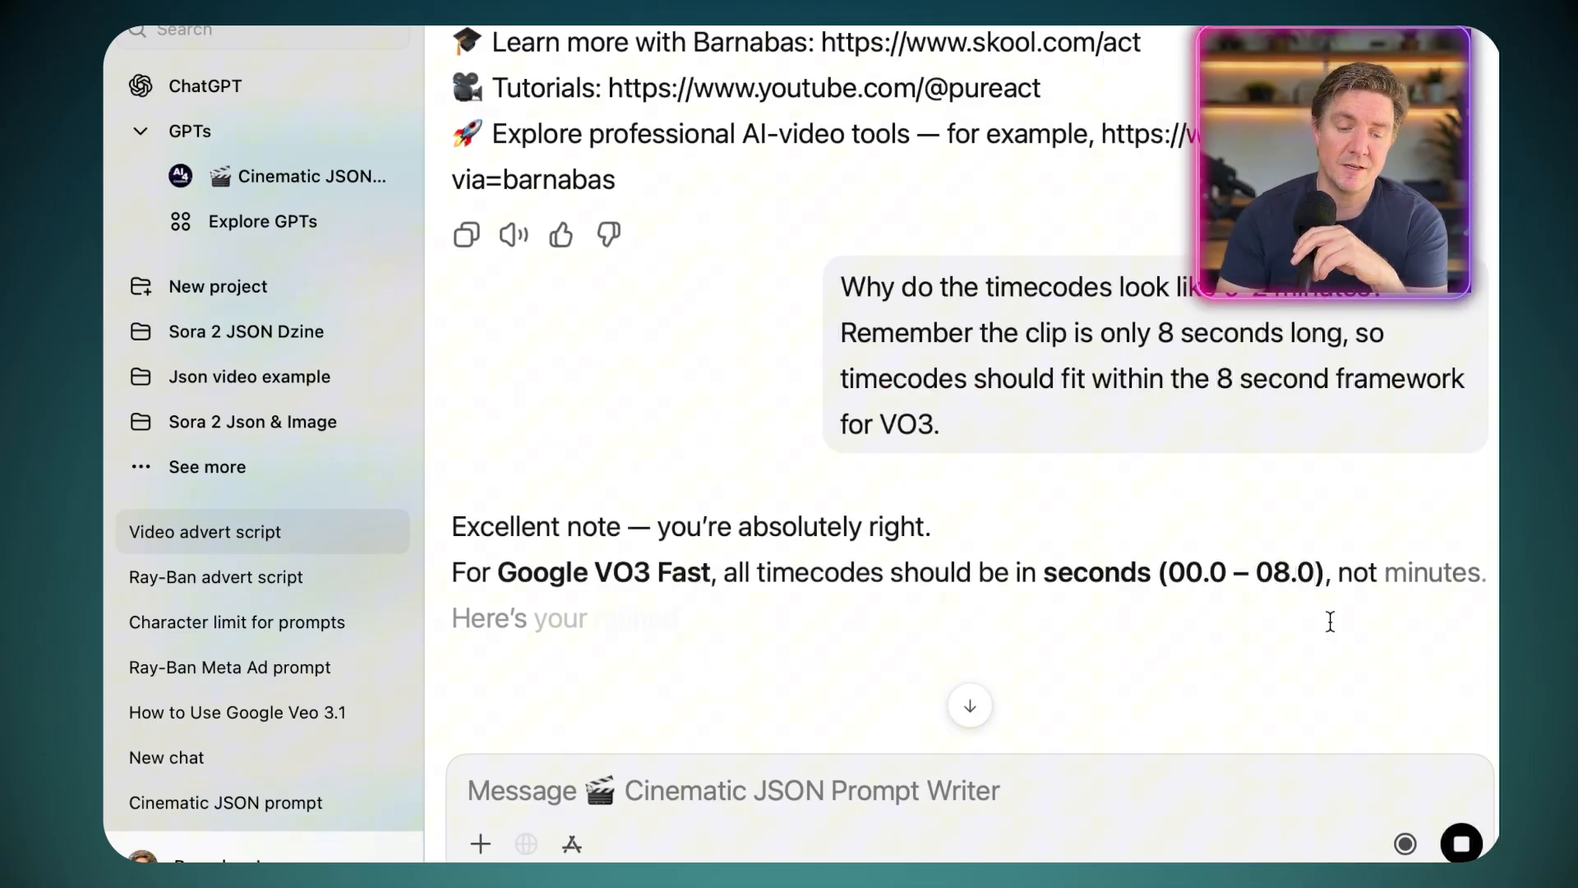
scroll(1191, 588, "down", 2)
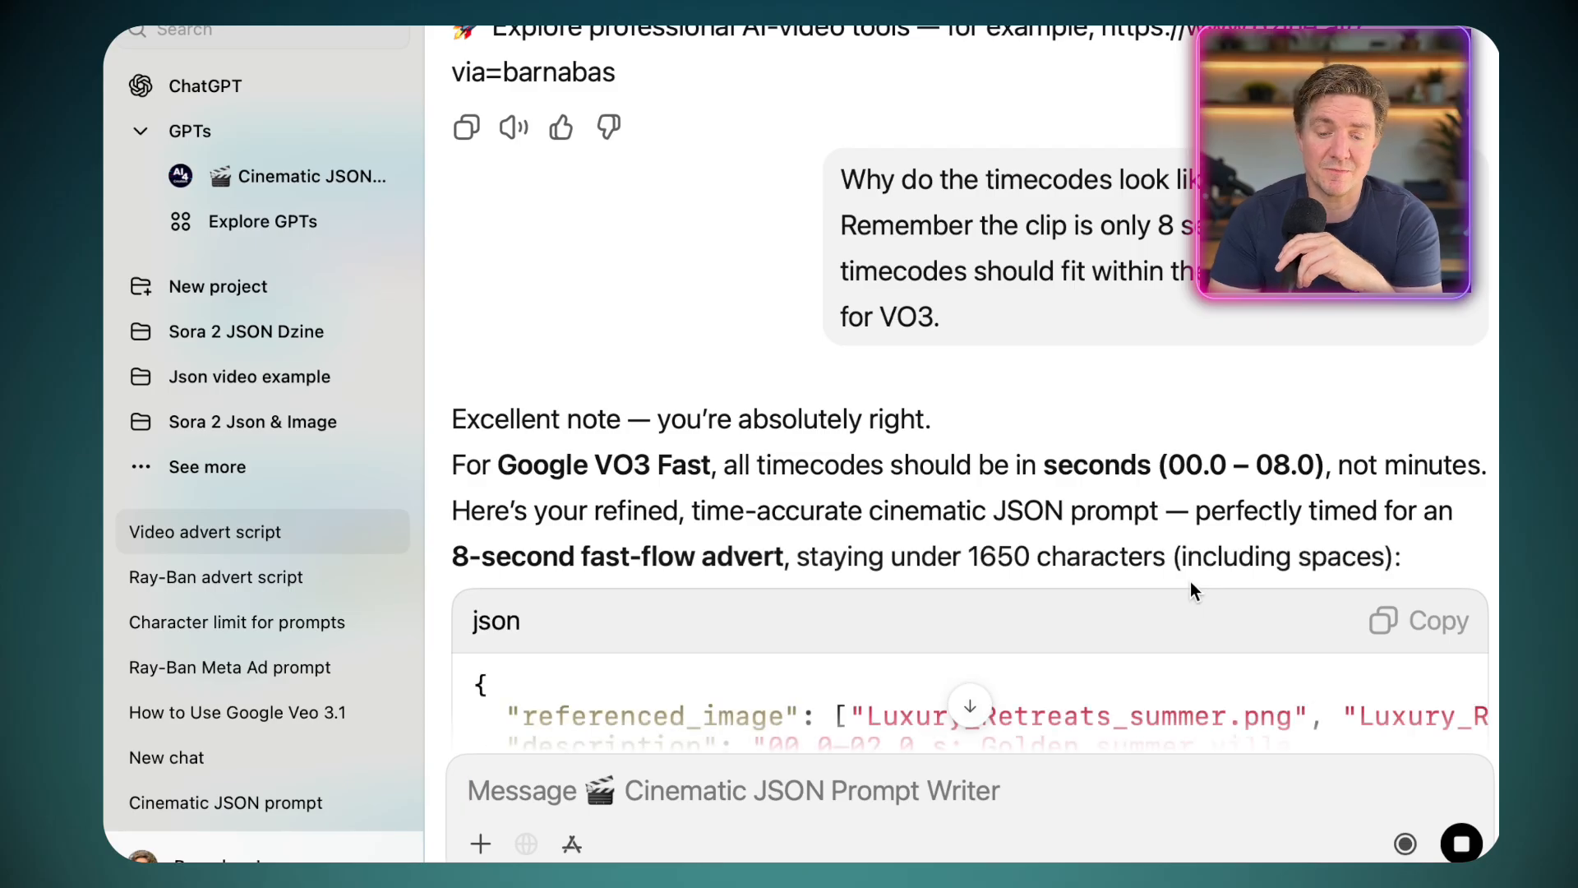
scroll(1191, 582, "down", 2)
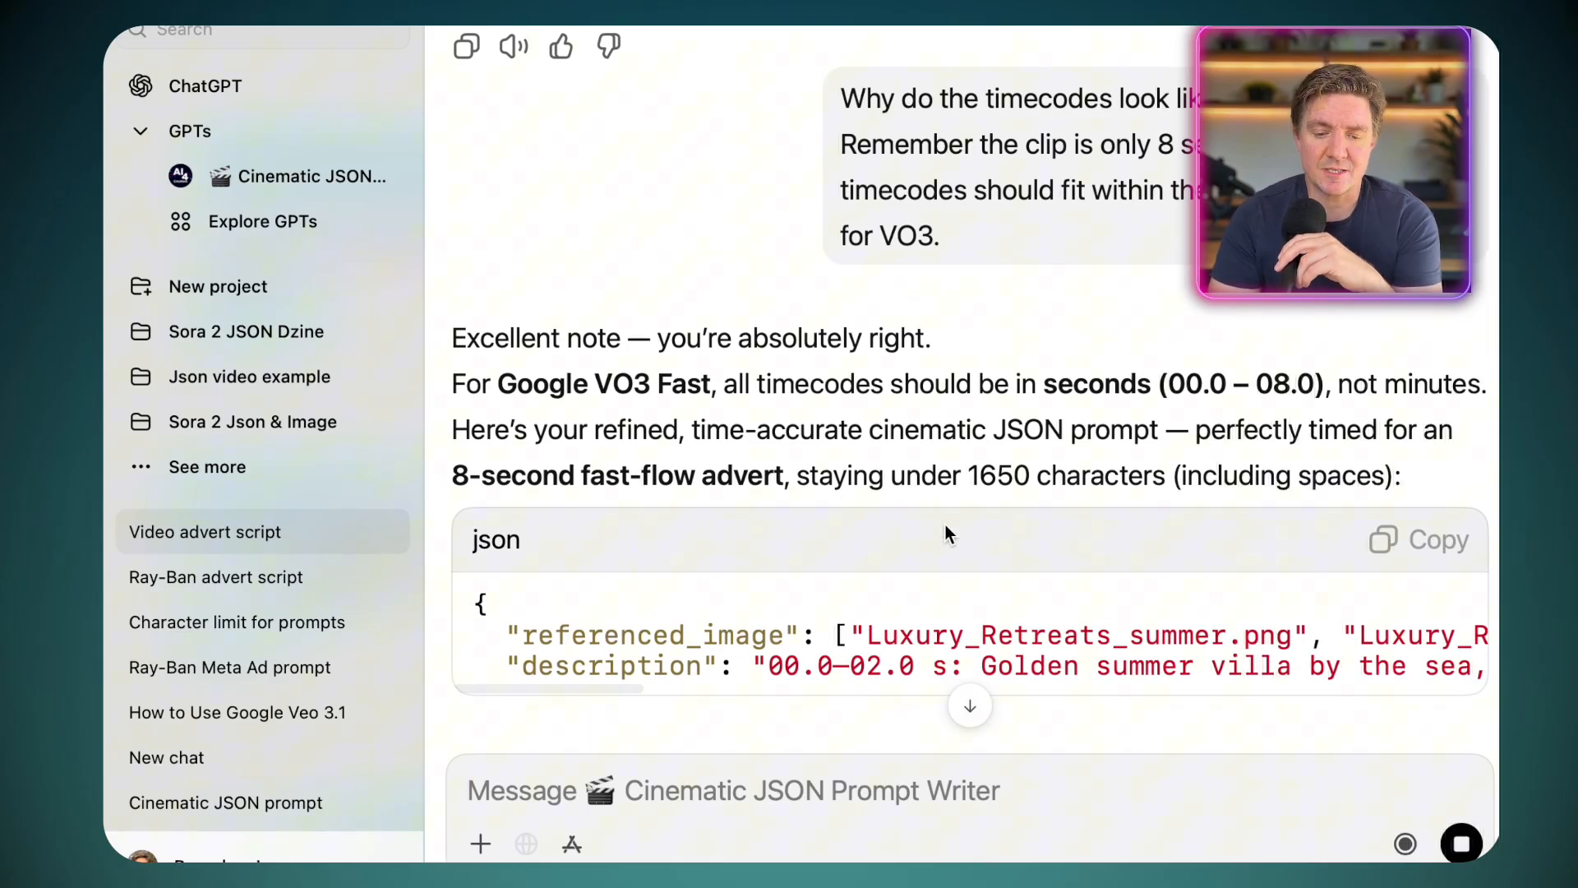
scroll(946, 524, "down", 1)
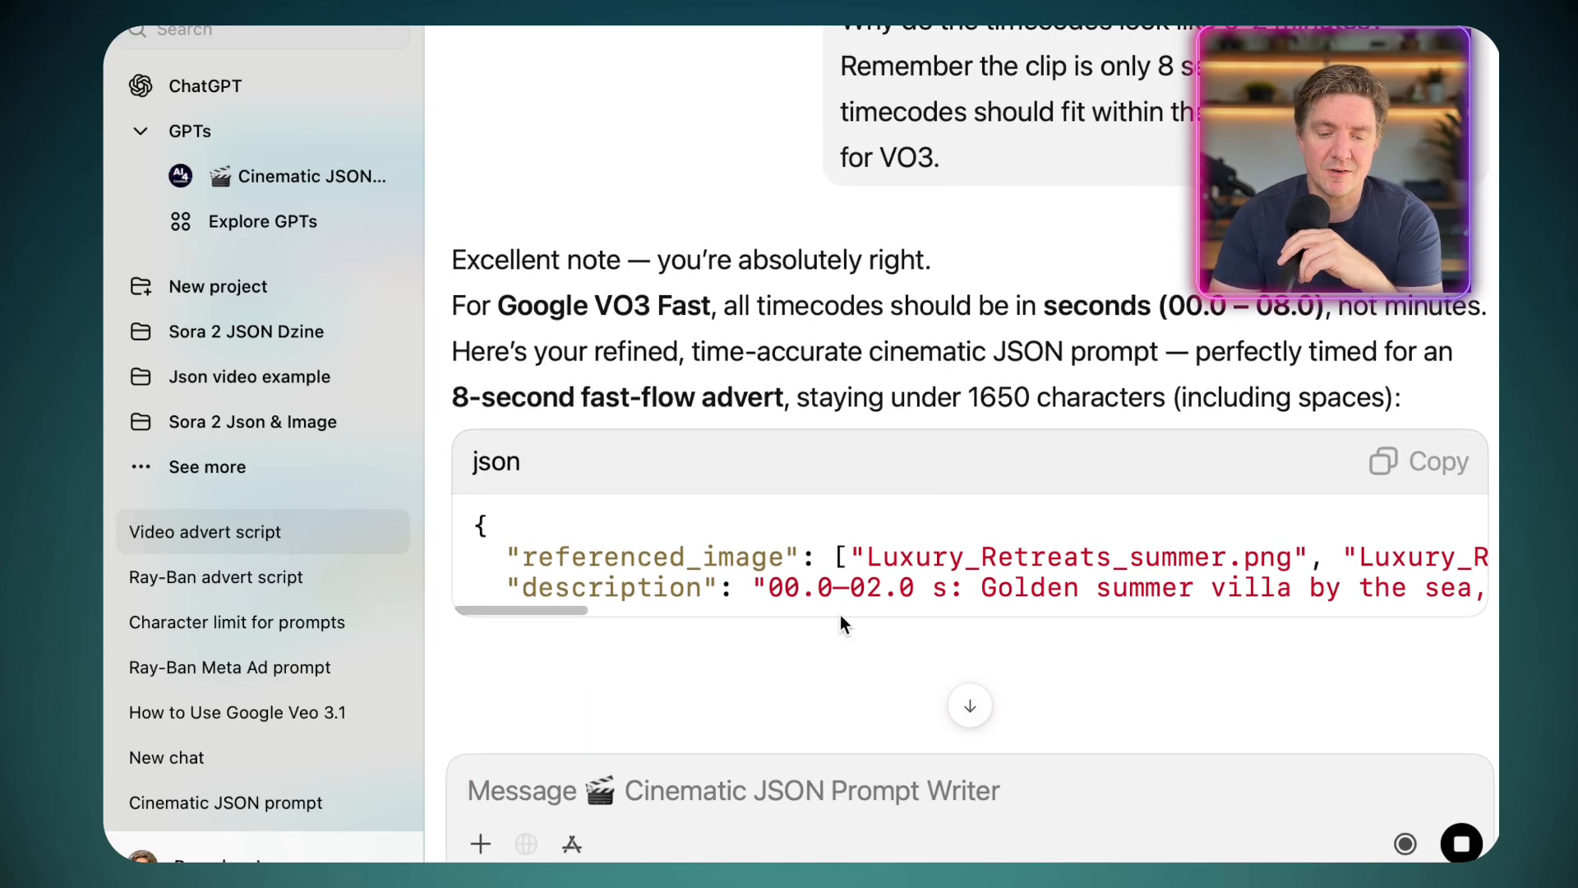
scroll(840, 623, "down", 1)
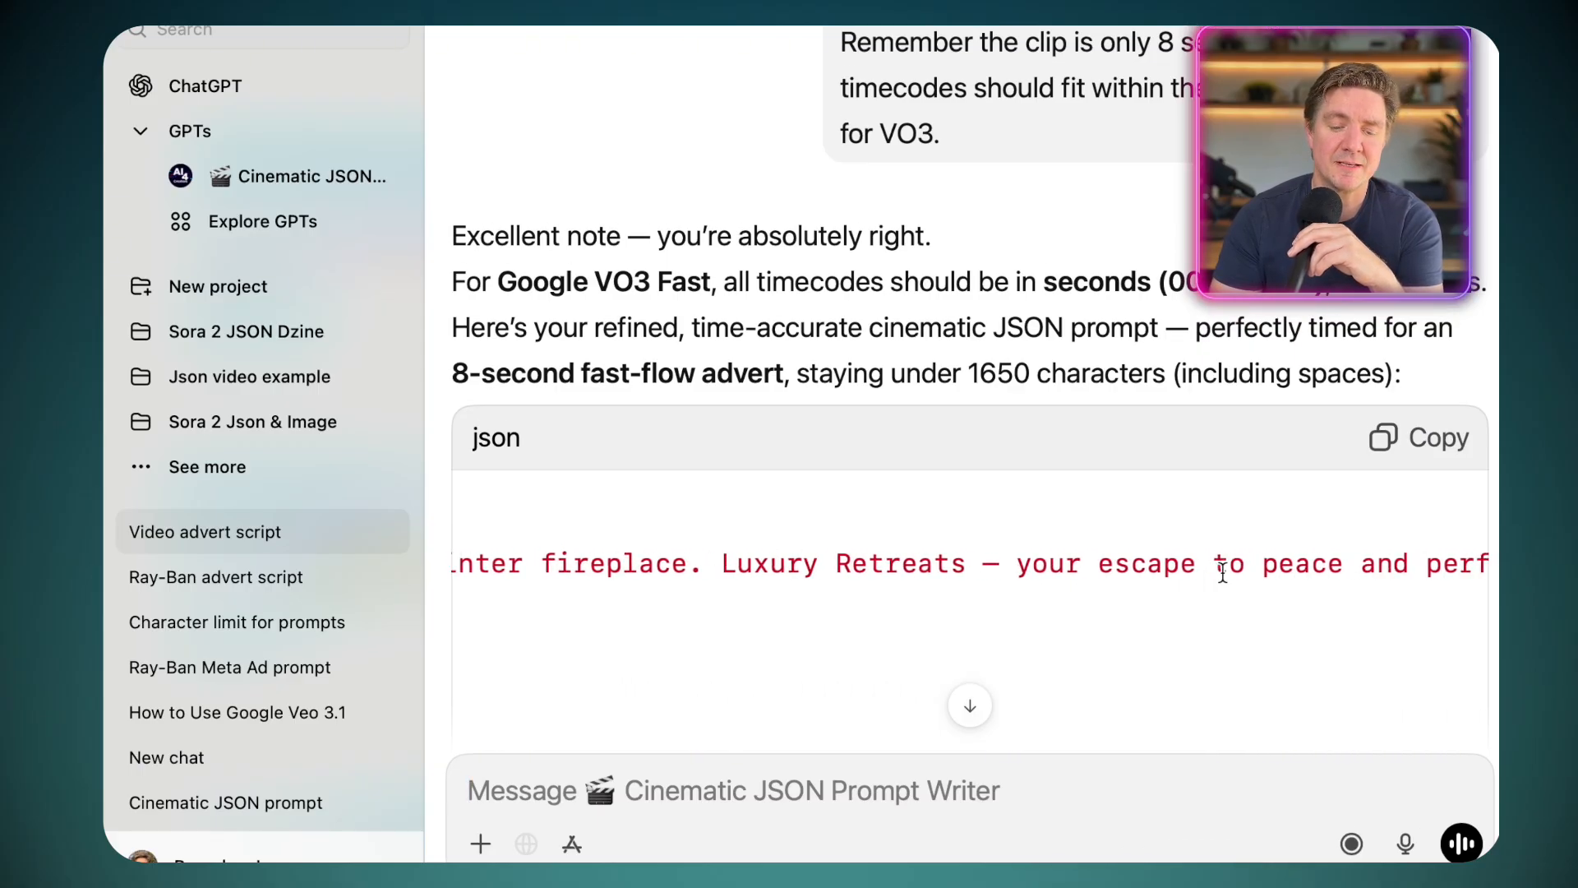
scroll(1185, 561, "down", 1)
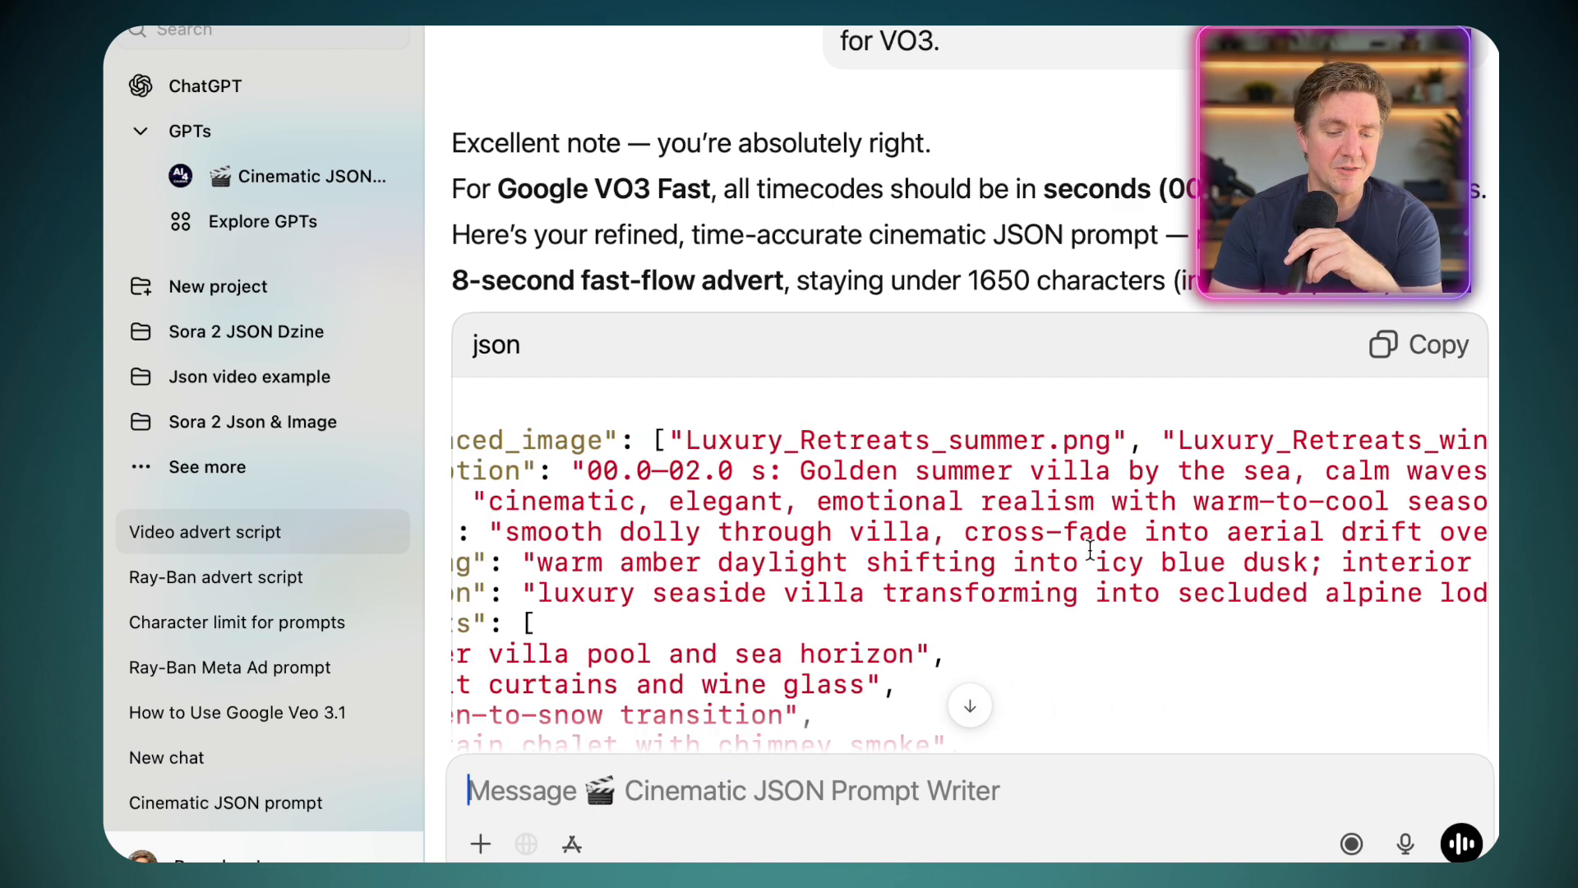
scroll(792, 530, "down", 1)
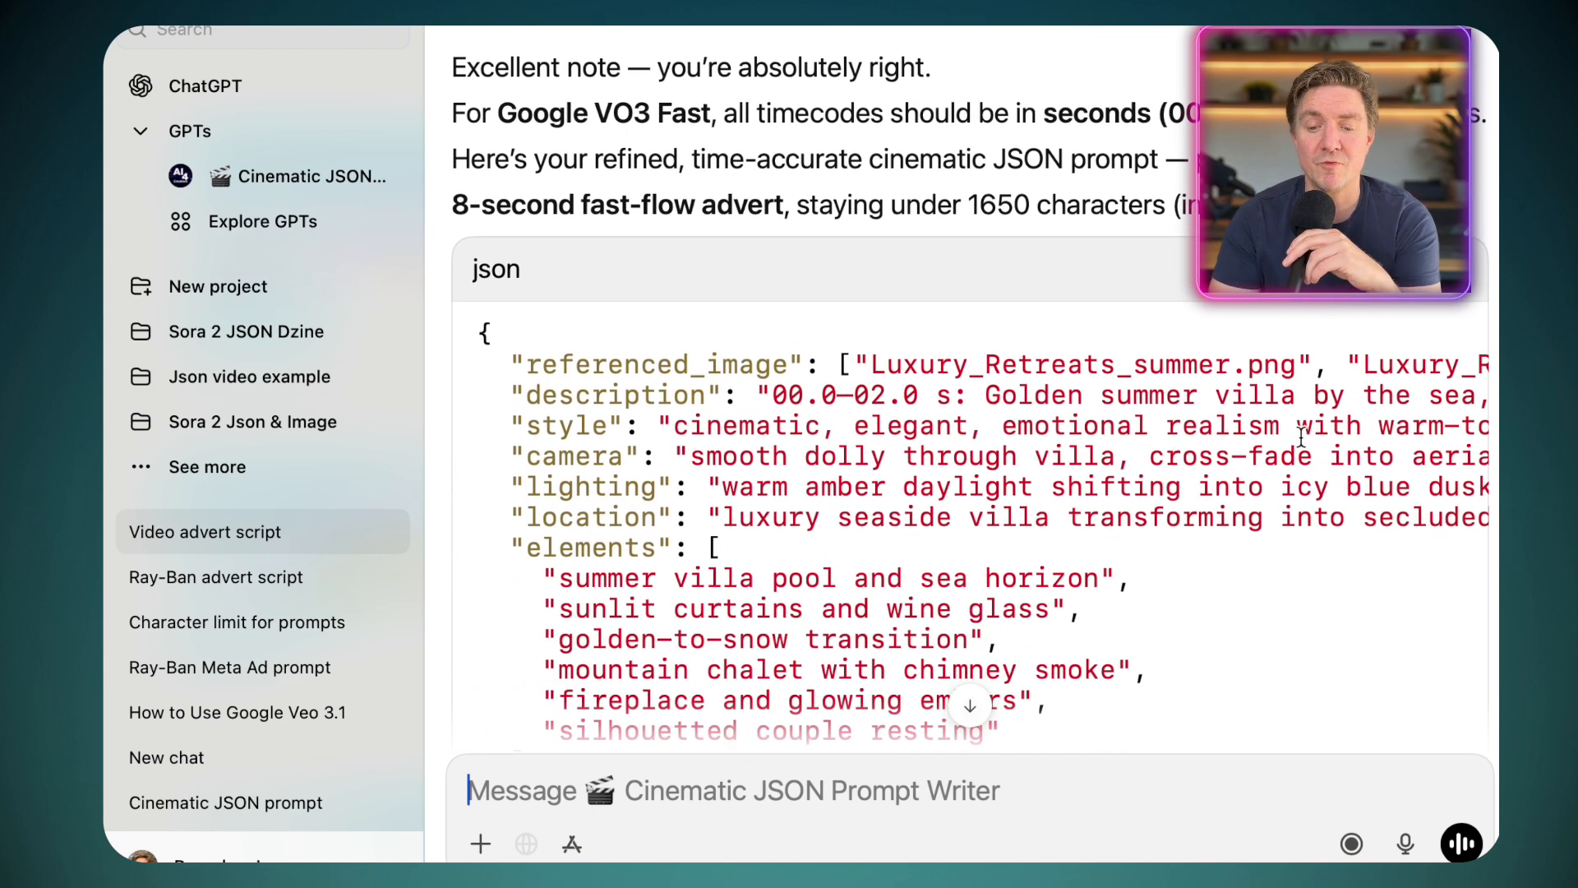
scroll(1299, 438, "right", 1)
scroll(1299, 438, "right", 2)
scroll(1300, 437, "right", 1)
scroll(1299, 438, "right", 1)
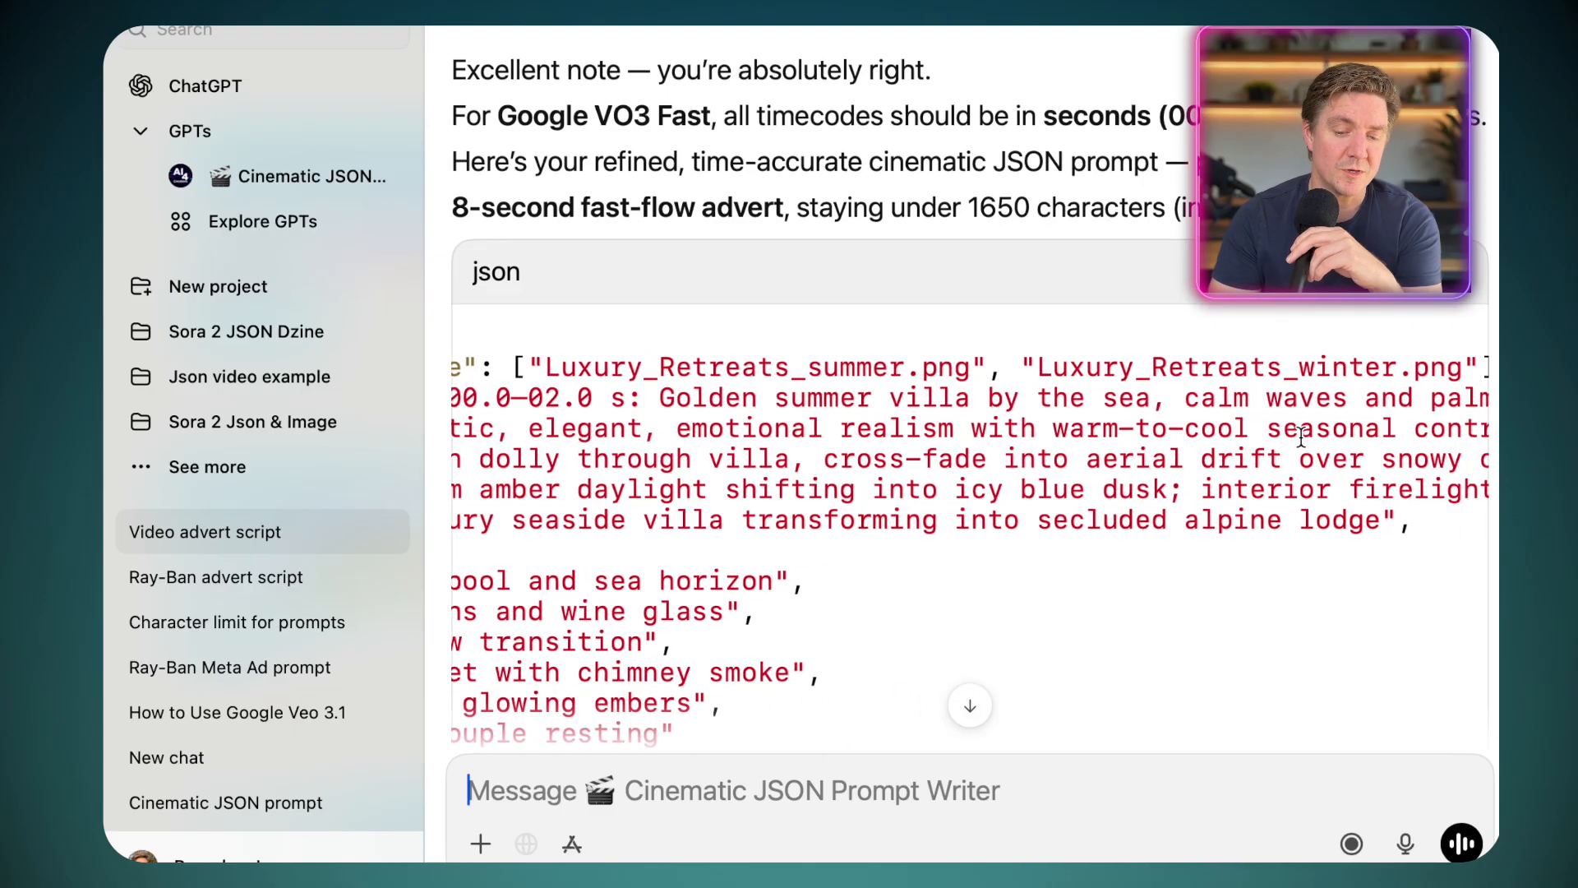
scroll(1300, 438, "right", 1)
scroll(1171, 437, "left", 2)
scroll(986, 437, "left", 3)
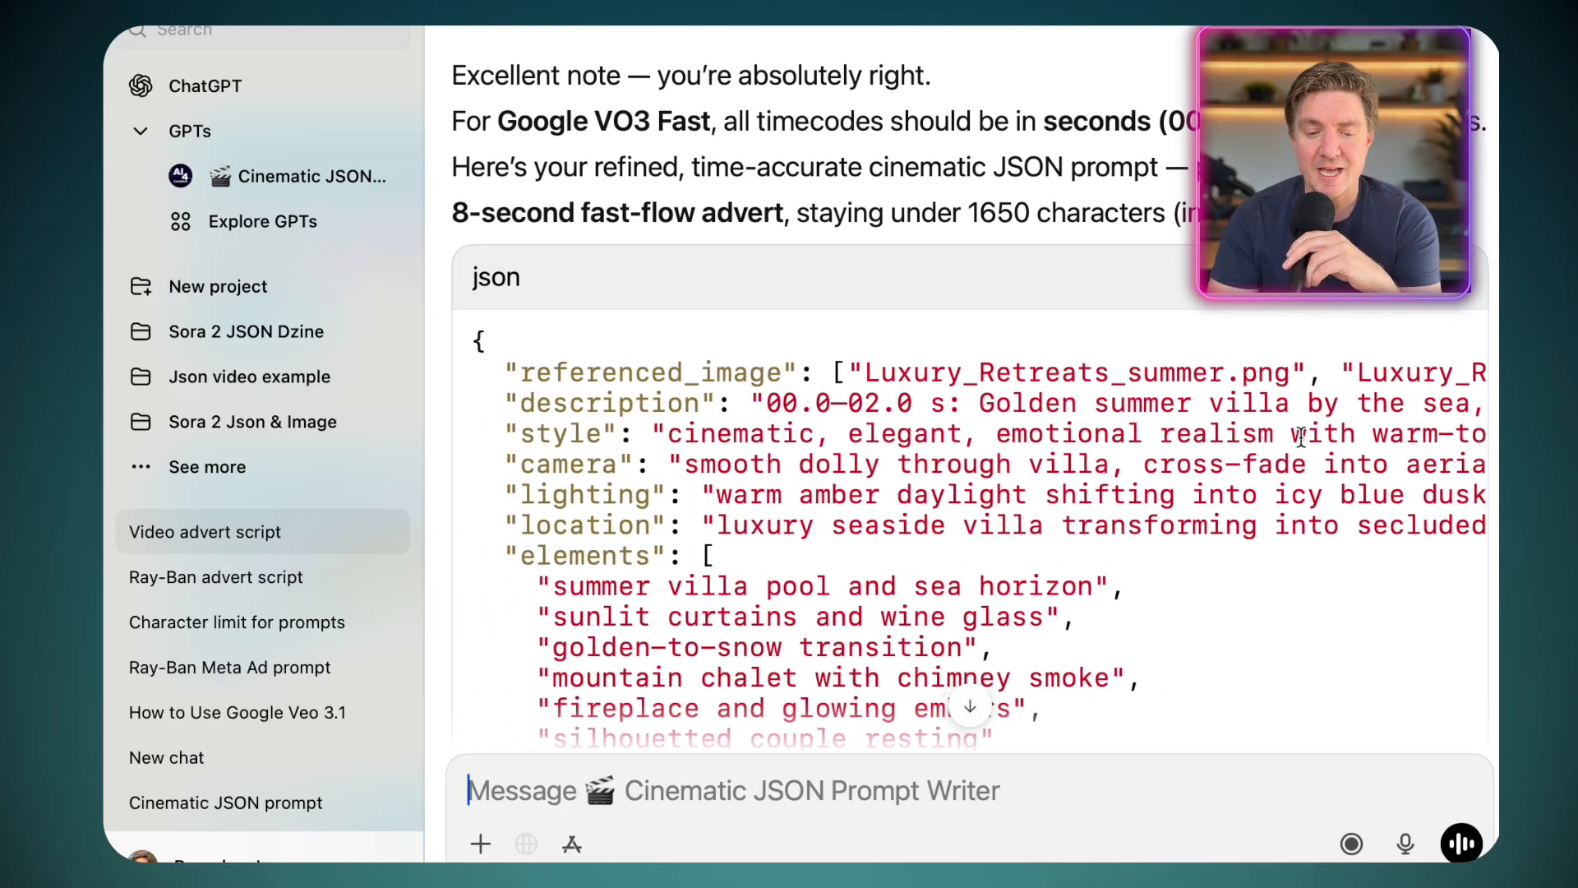
scroll(880, 498, "right", 2)
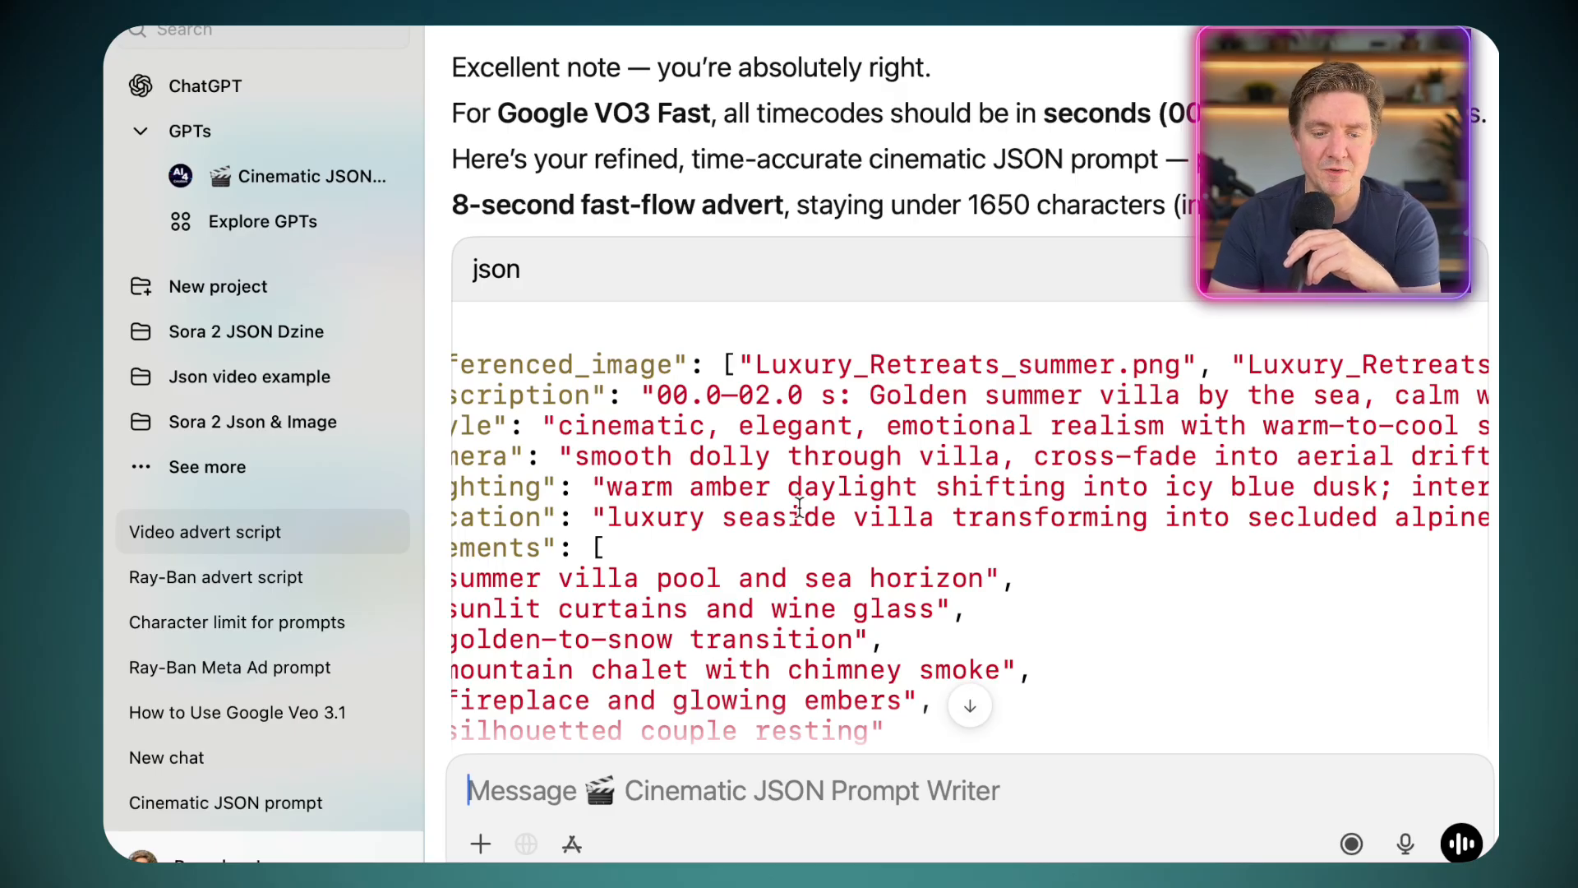
scroll(740, 509, "left", 2)
scroll(758, 529, "down", 1)
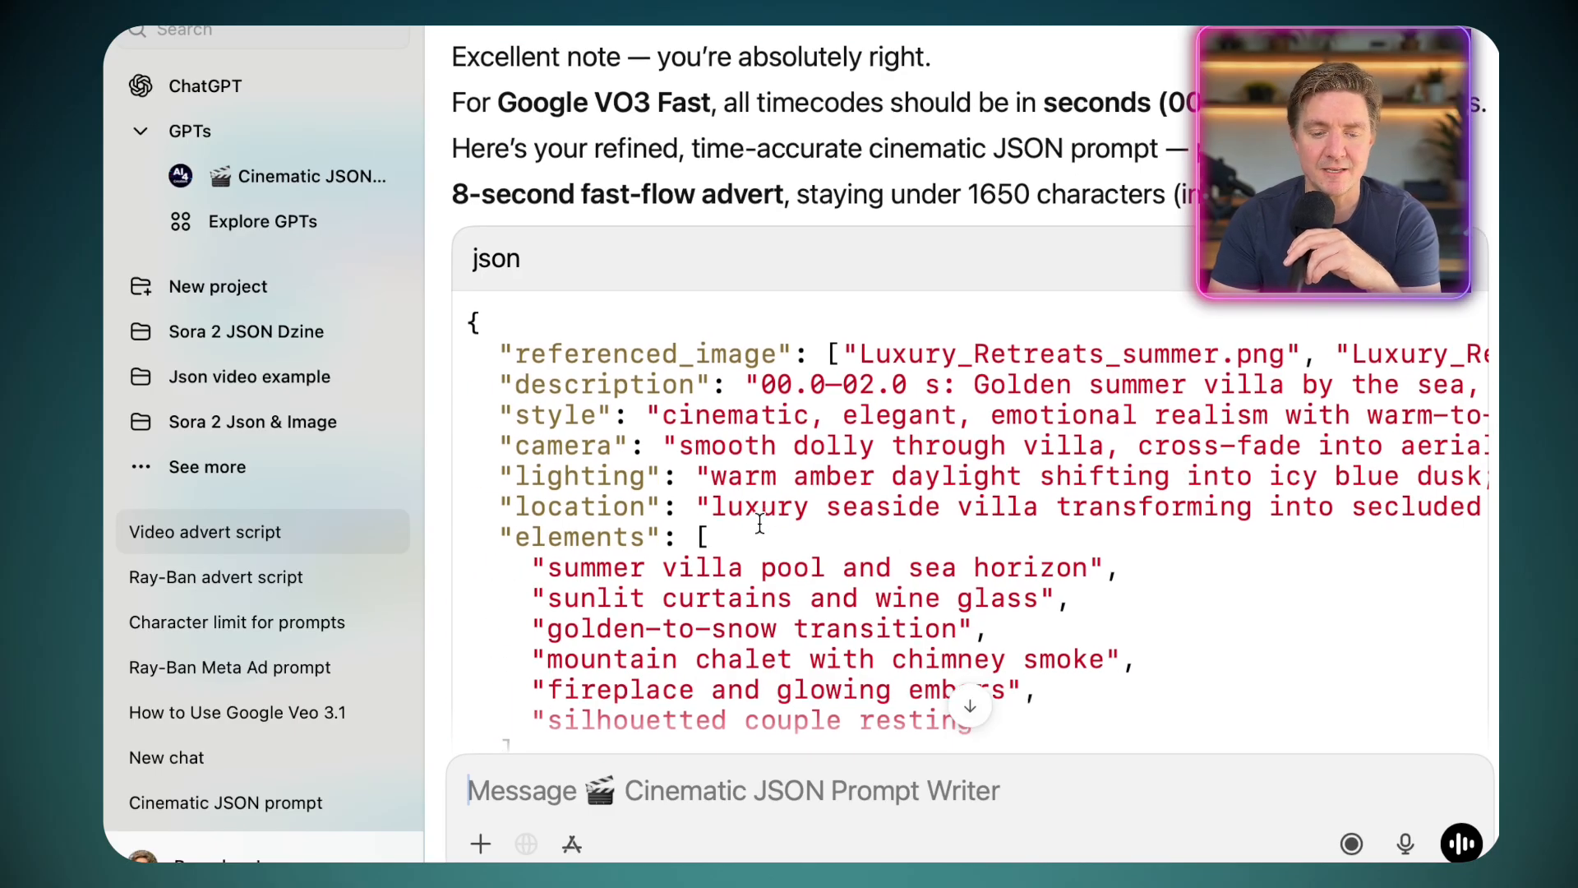
scroll(759, 517, "down", 2)
scroll(759, 505, "down", 1)
scroll(759, 496, "down", 2)
scroll(758, 495, "down", 1)
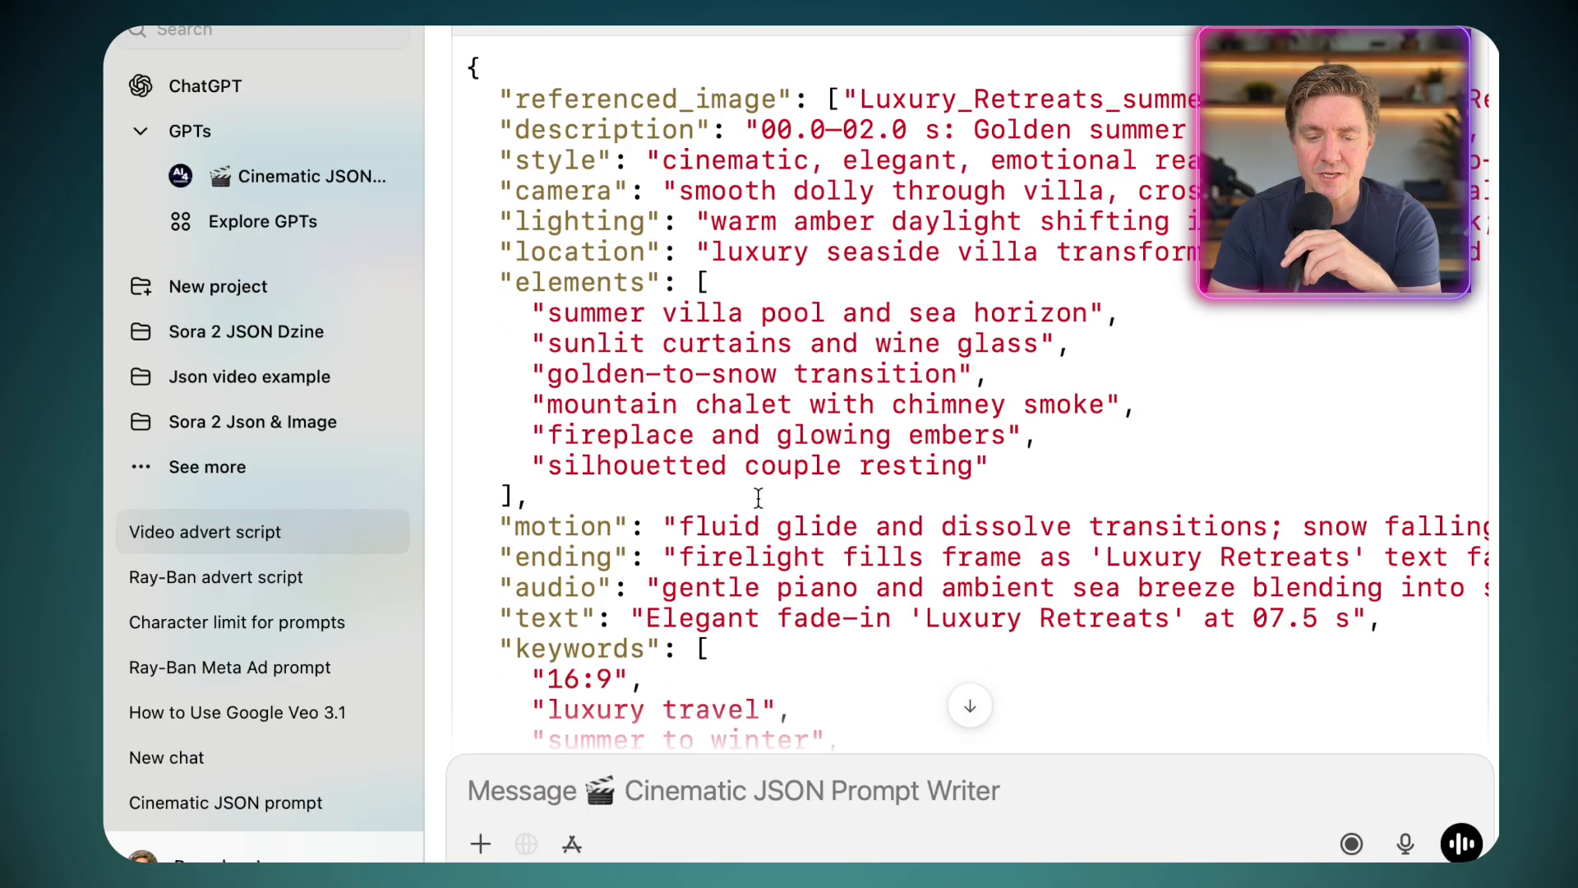
scroll(842, 555, "down", 2)
scroll(843, 556, "down", 1)
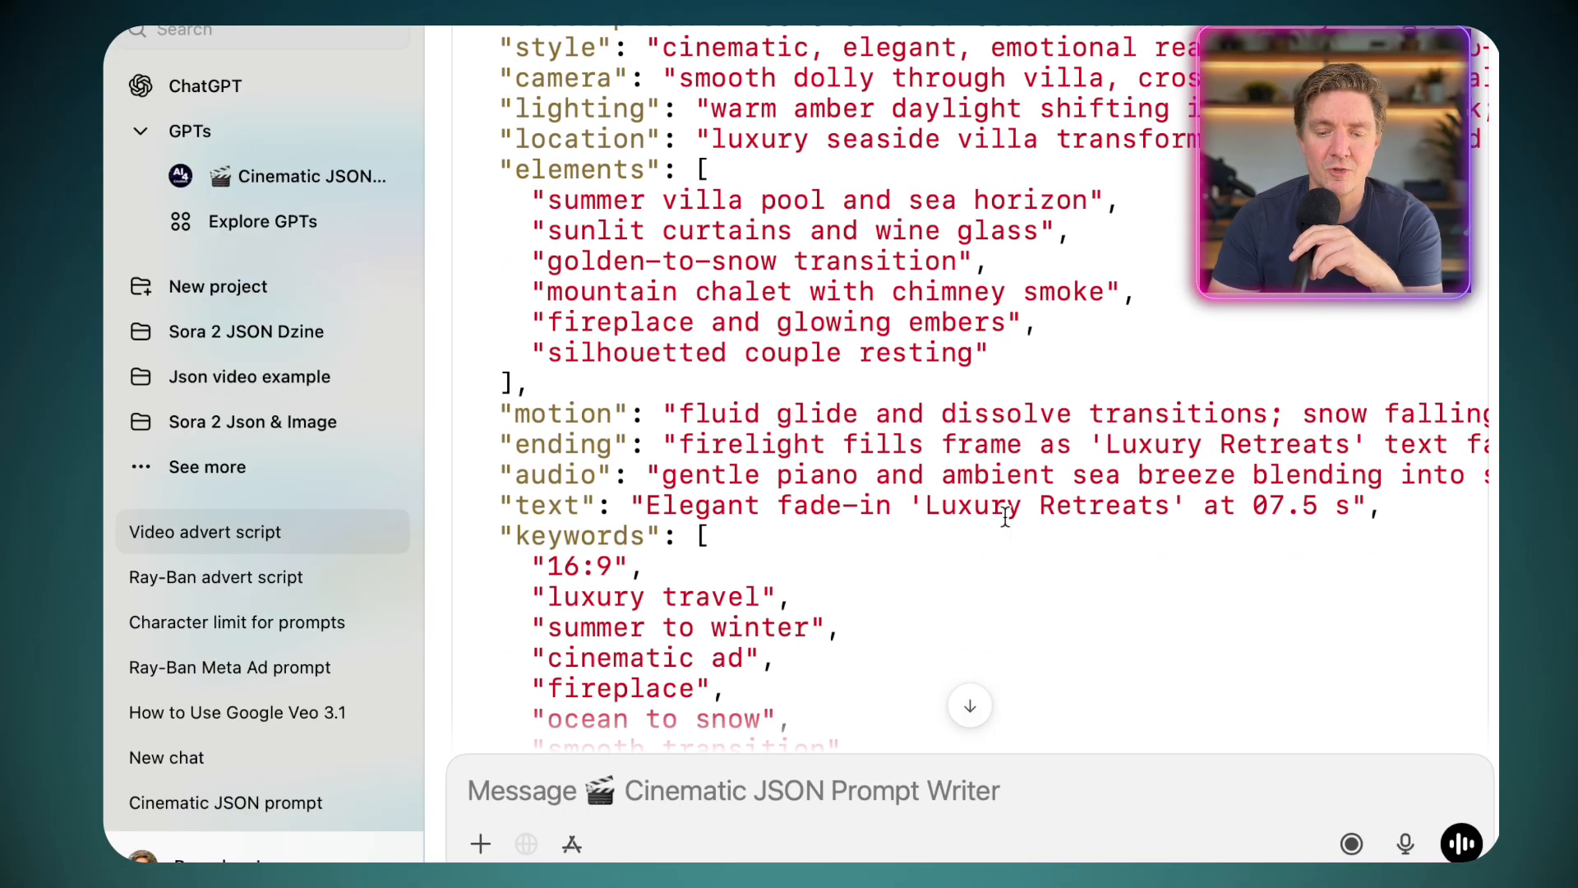
scroll(1196, 501, "right", 1)
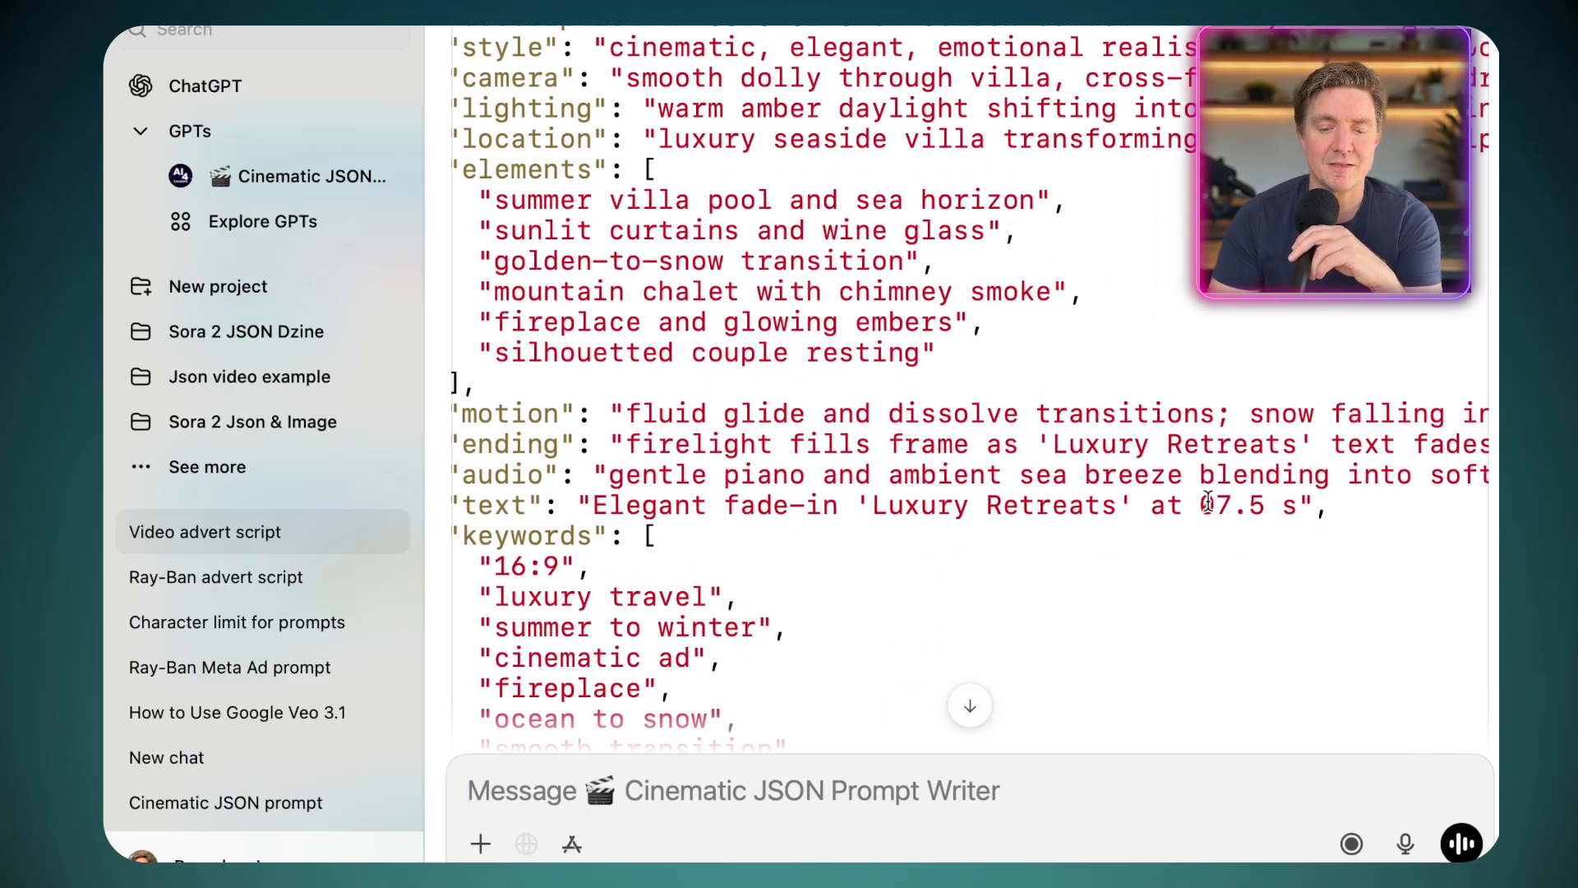
scroll(1209, 502, "right", 3)
scroll(1210, 502, "right", 3)
scroll(1208, 501, "right", 4)
scroll(1208, 502, "right", 1)
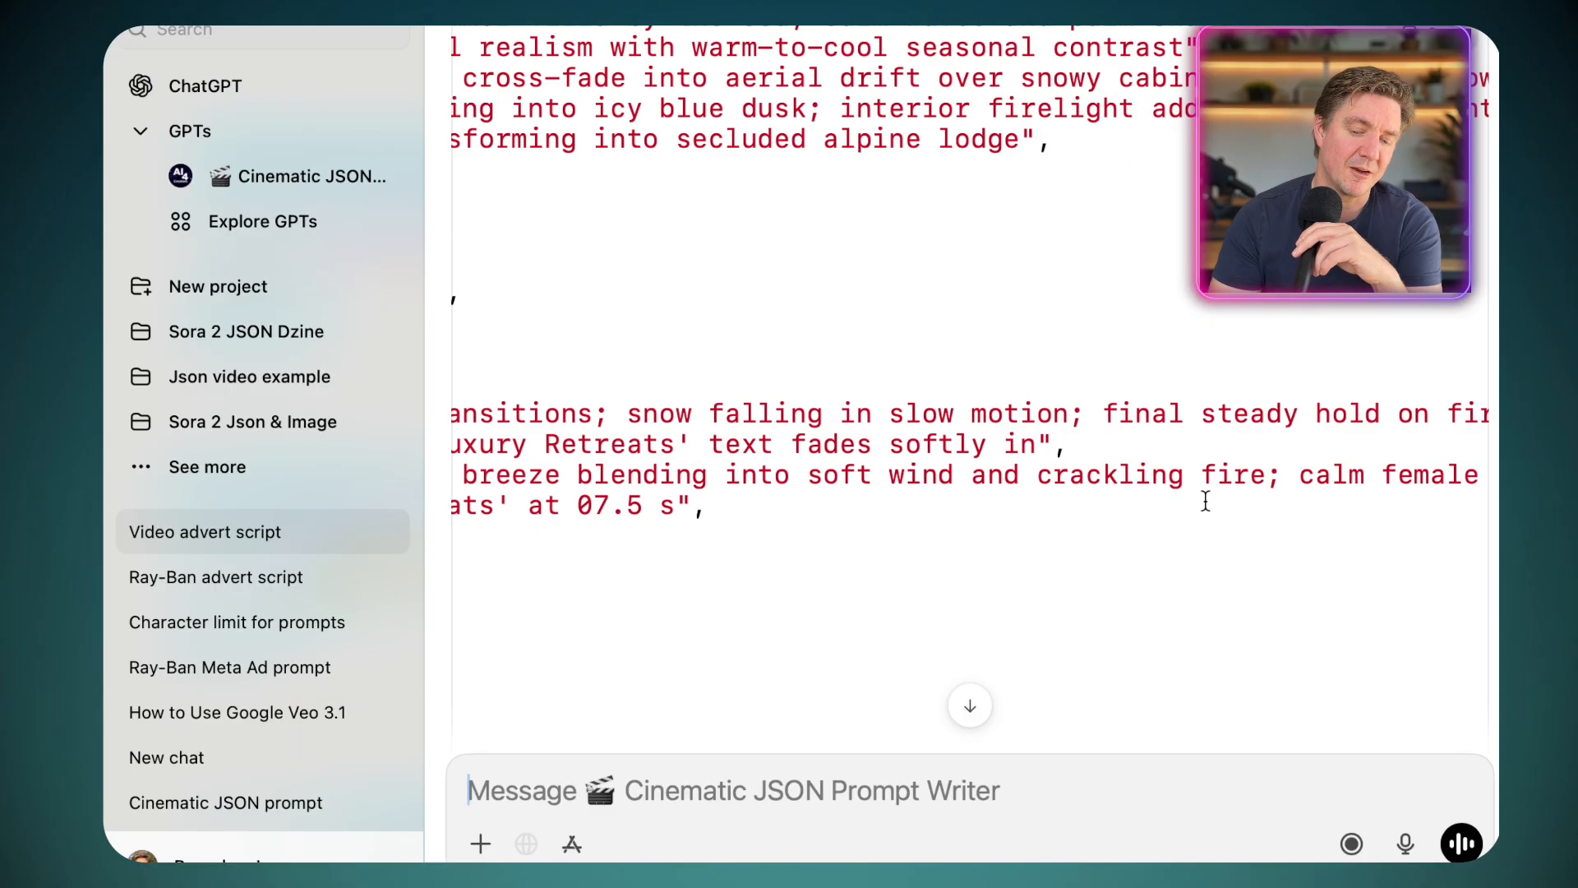
scroll(1209, 501, "right", 5)
scroll(1206, 501, "right", 2)
scroll(1205, 501, "right", 3)
scroll(1205, 500, "right", 4)
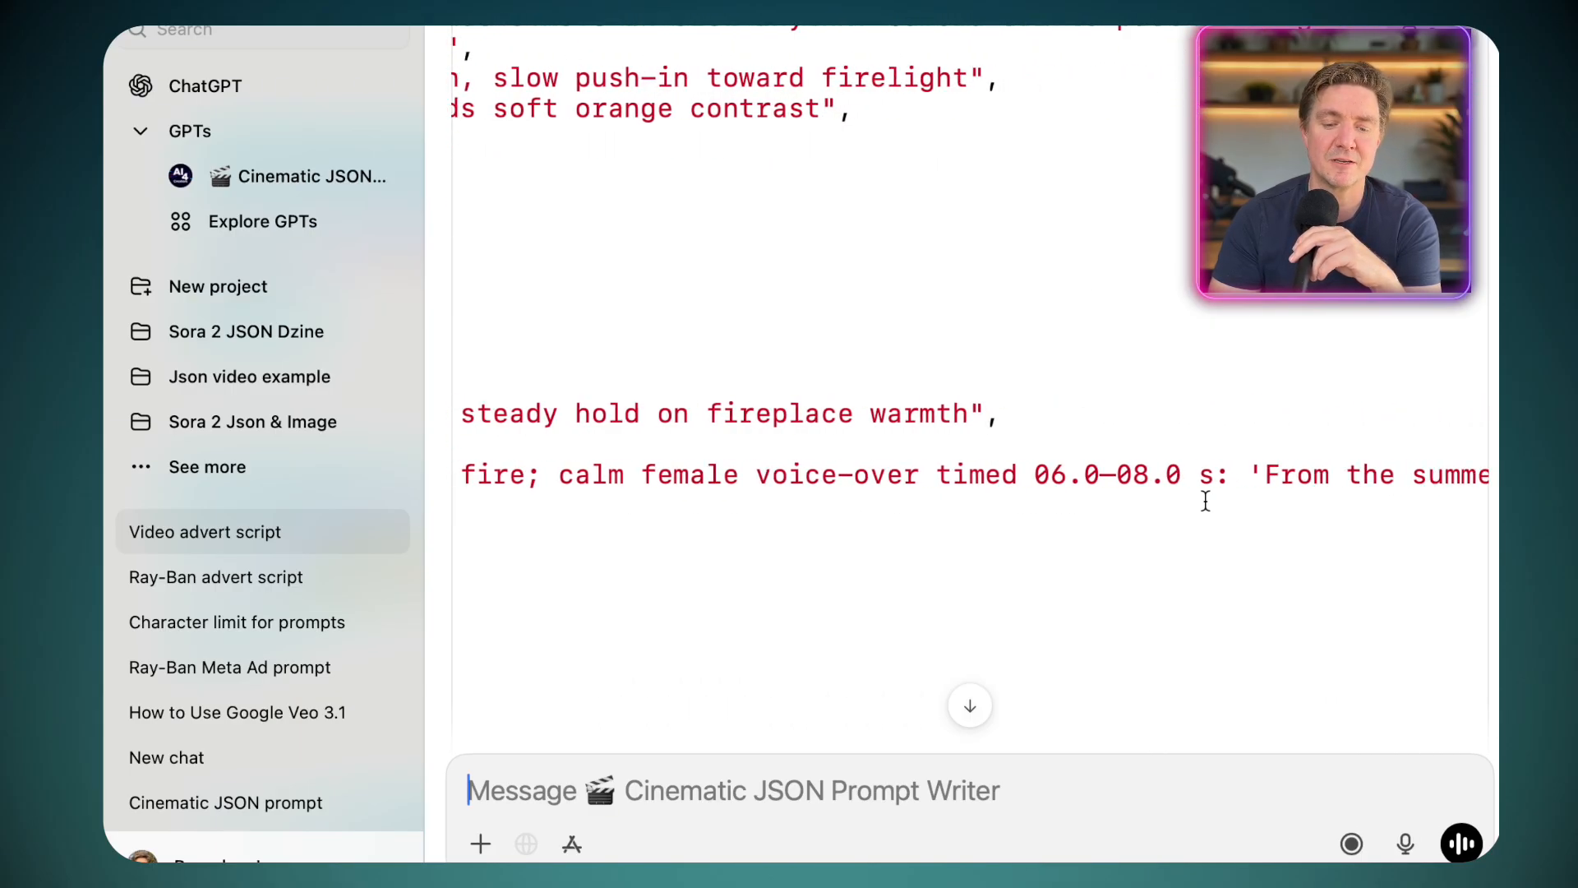
scroll(1204, 500, "right", 4)
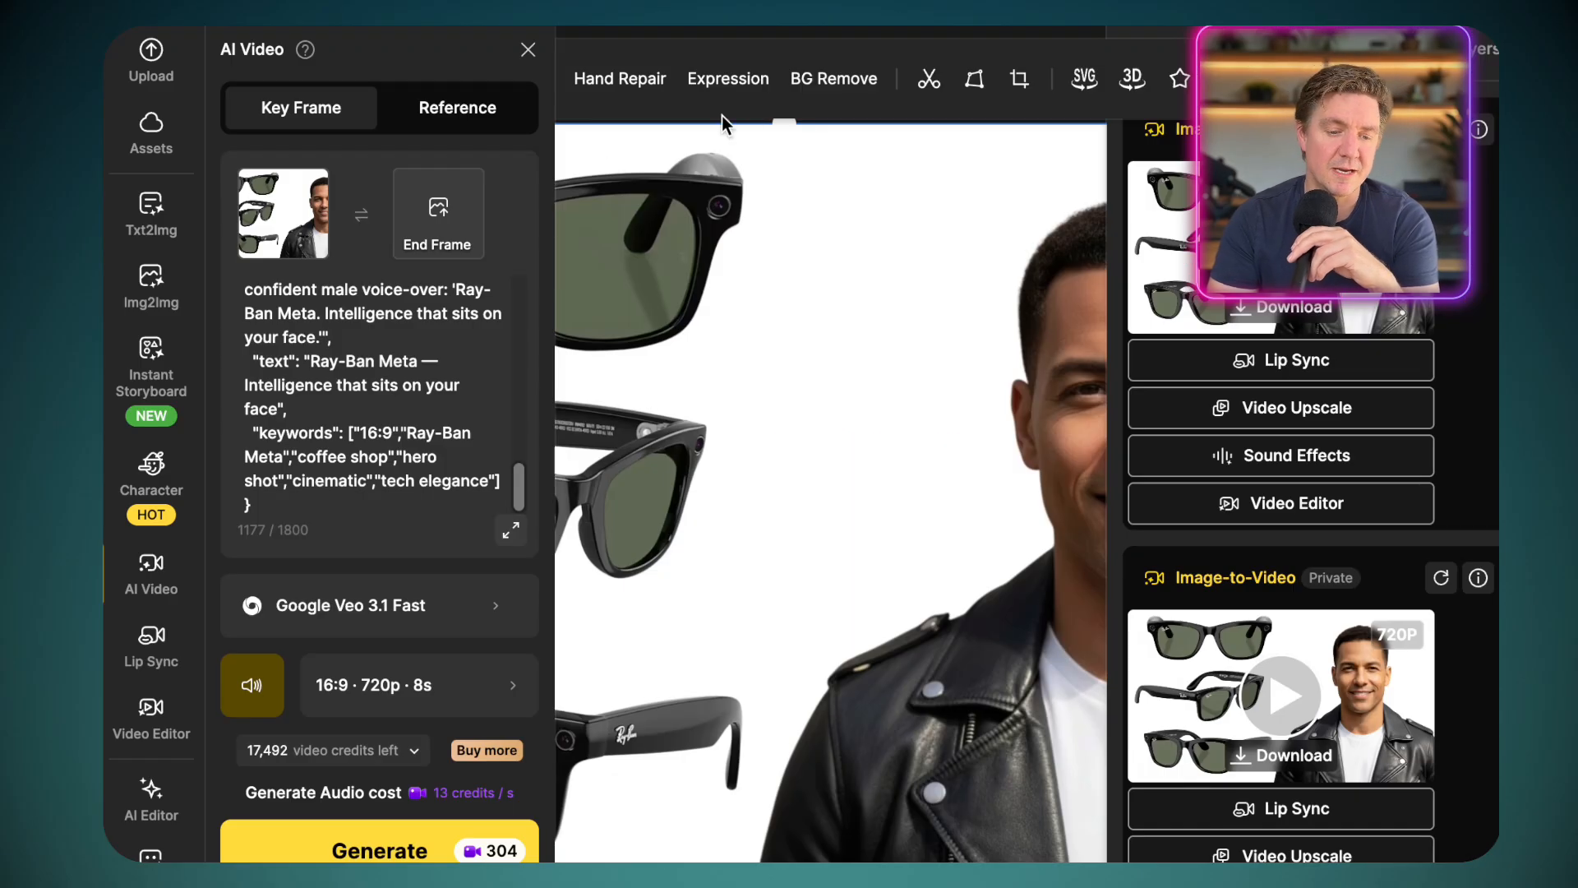
mouse_move(283, 213)
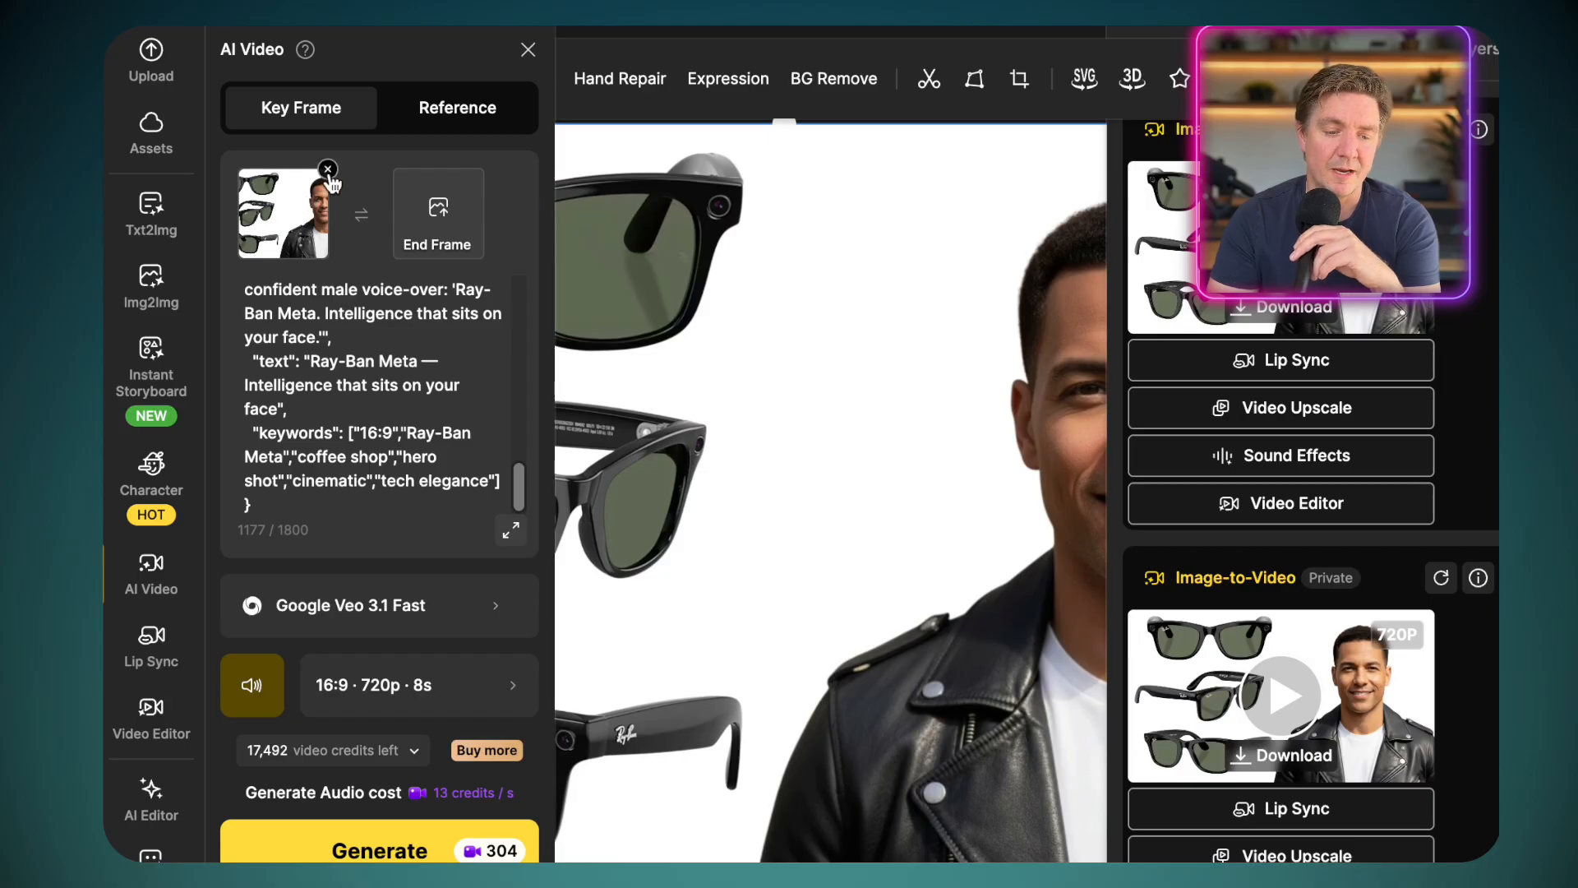
Step: Remove the old start frame and clear the Ray-Ban prompt
left_click(328, 172)
left_click(377, 483)
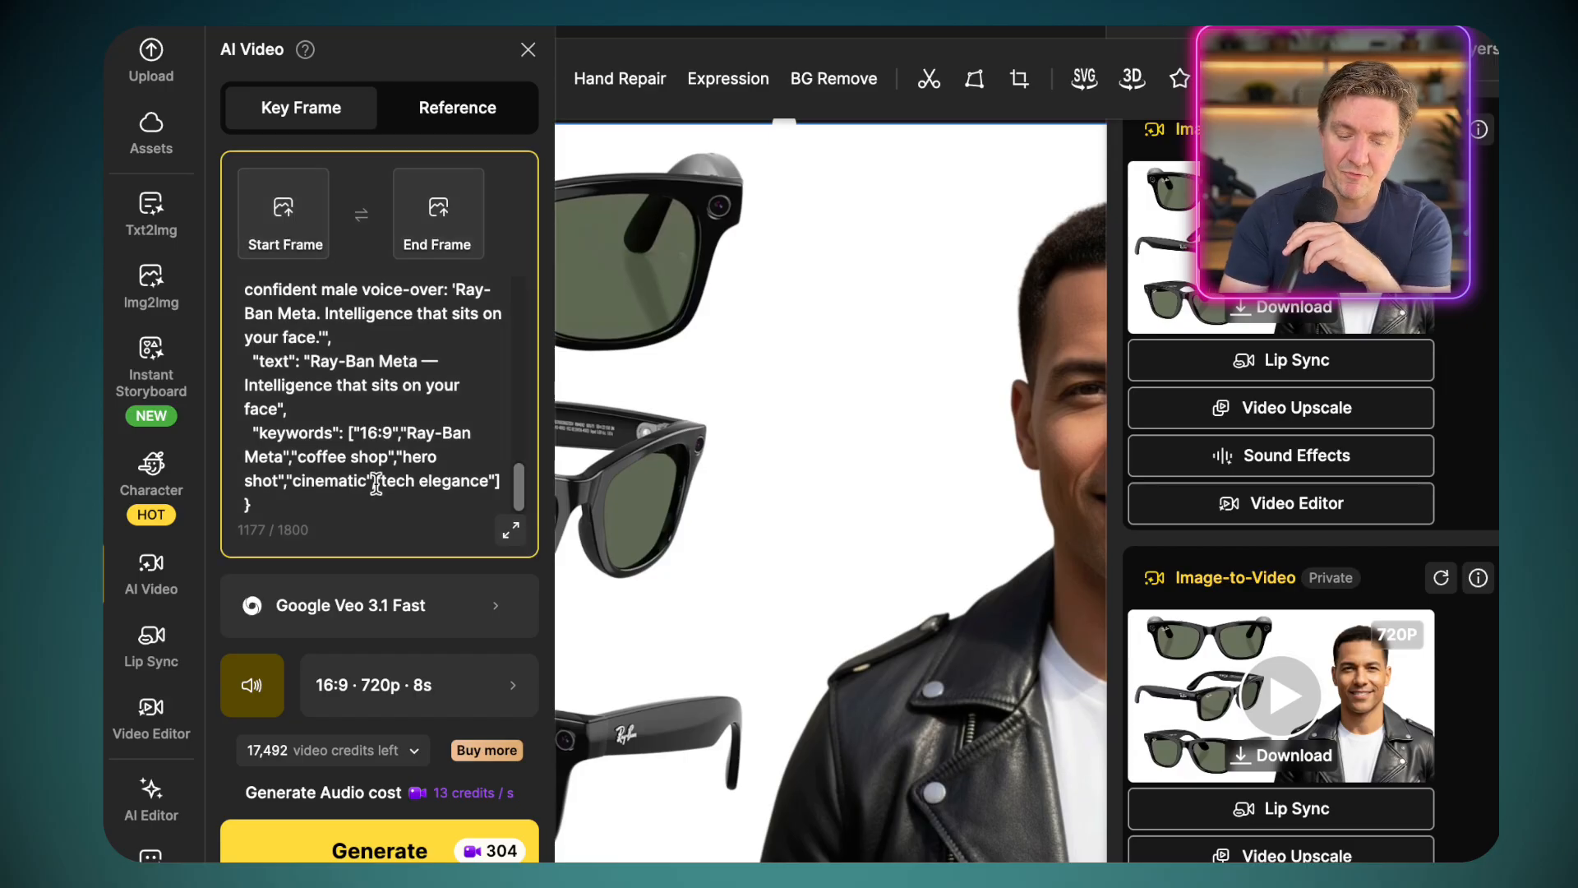
key("ctrl+a")
key("BackSpace")
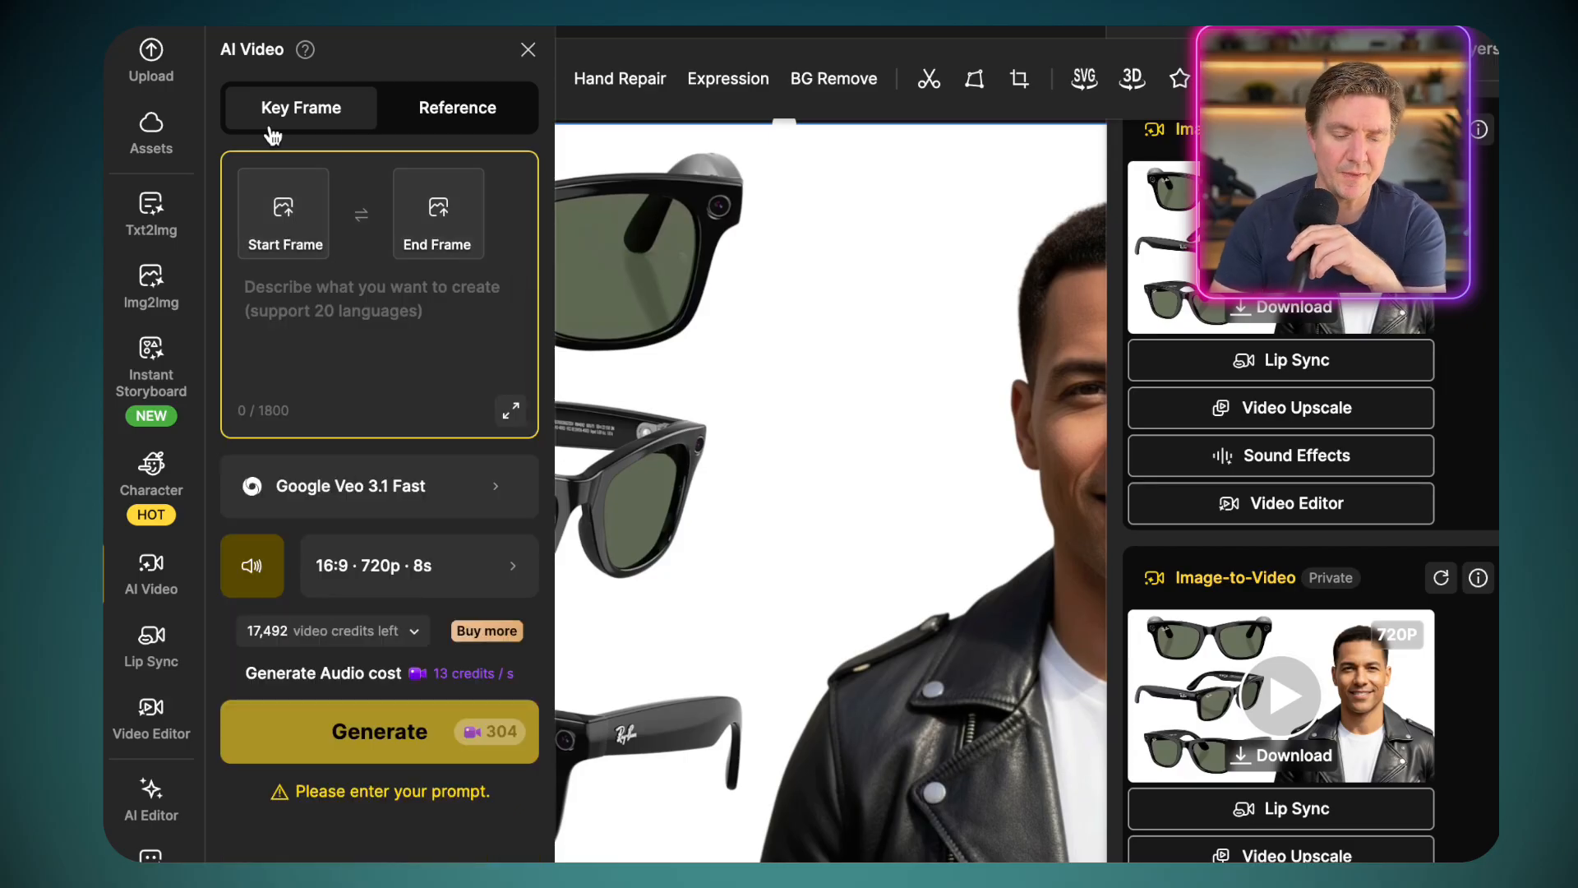
Step: Load the Luxury_Retreats summer image as start frame and winter image as end frame
left_click(284, 219)
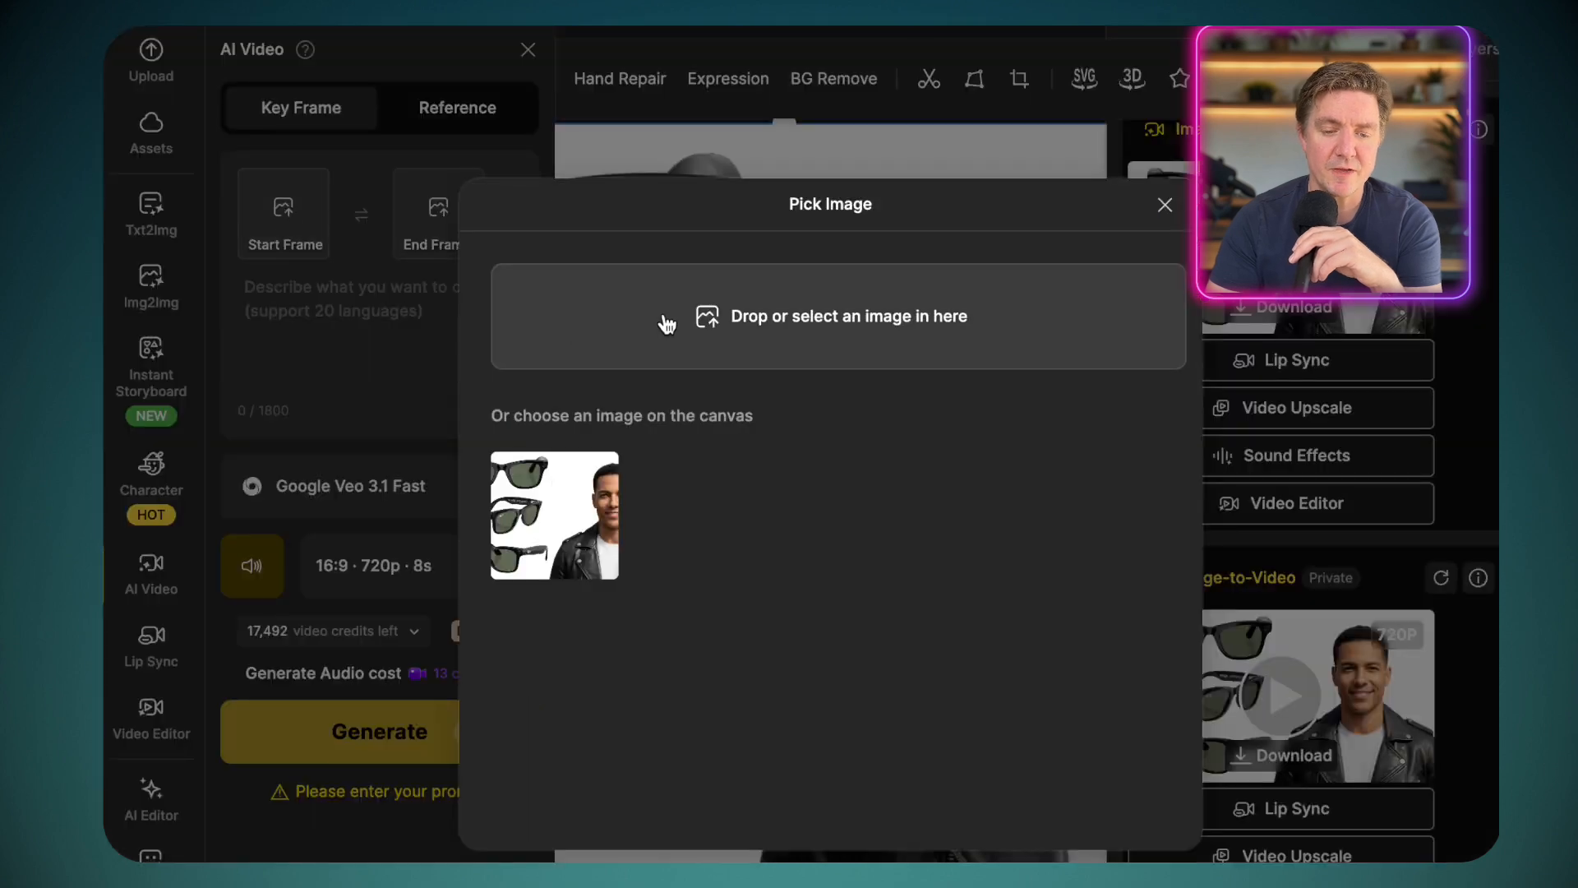
left_click(712, 319)
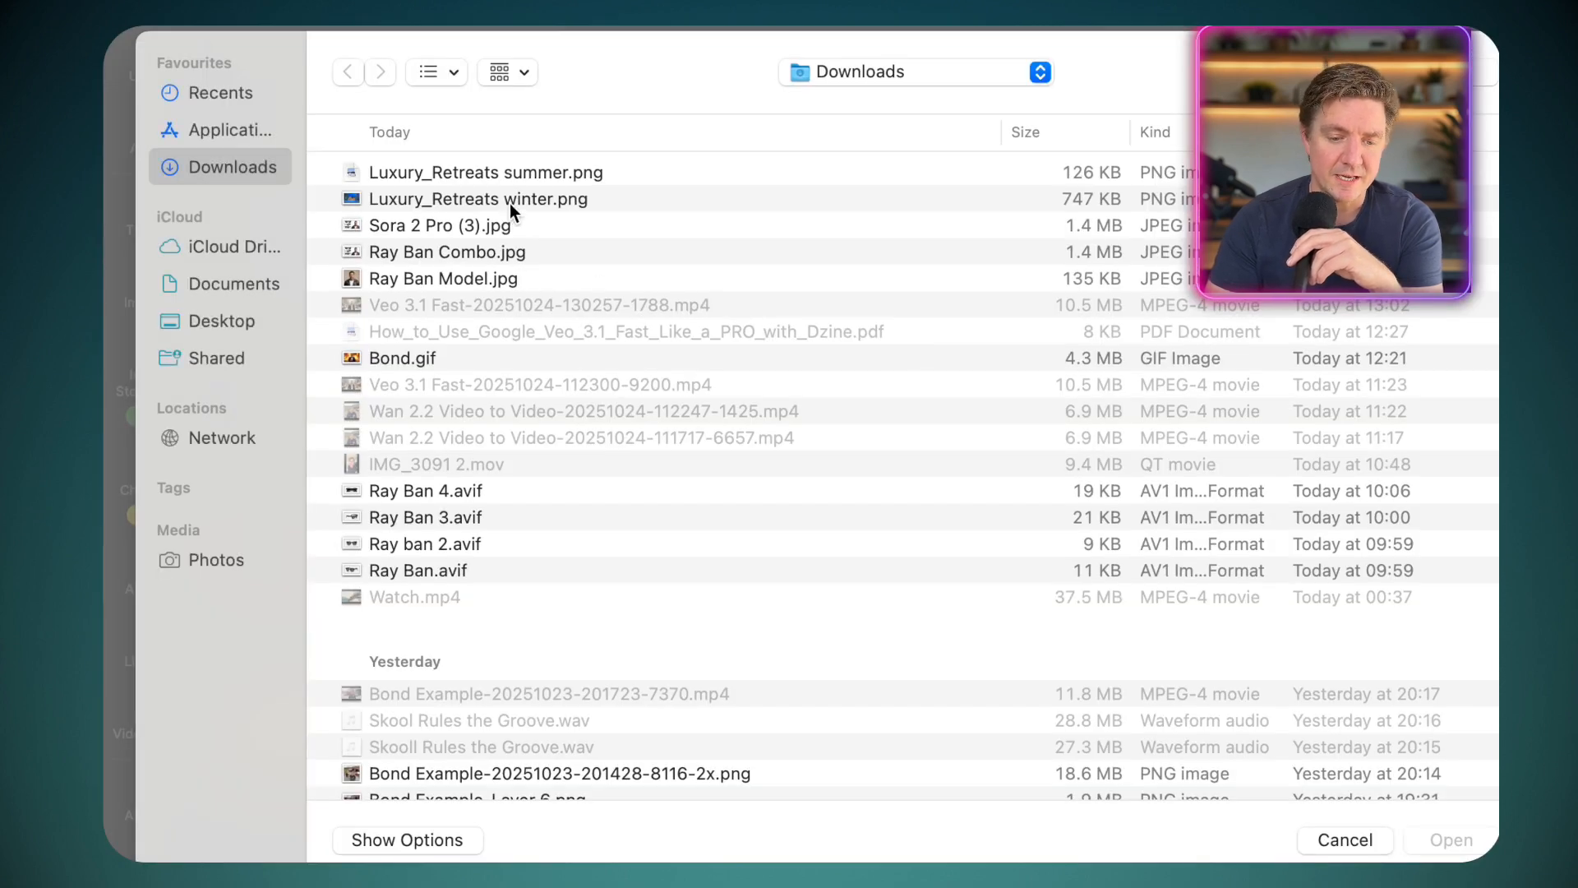
left_click(543, 176)
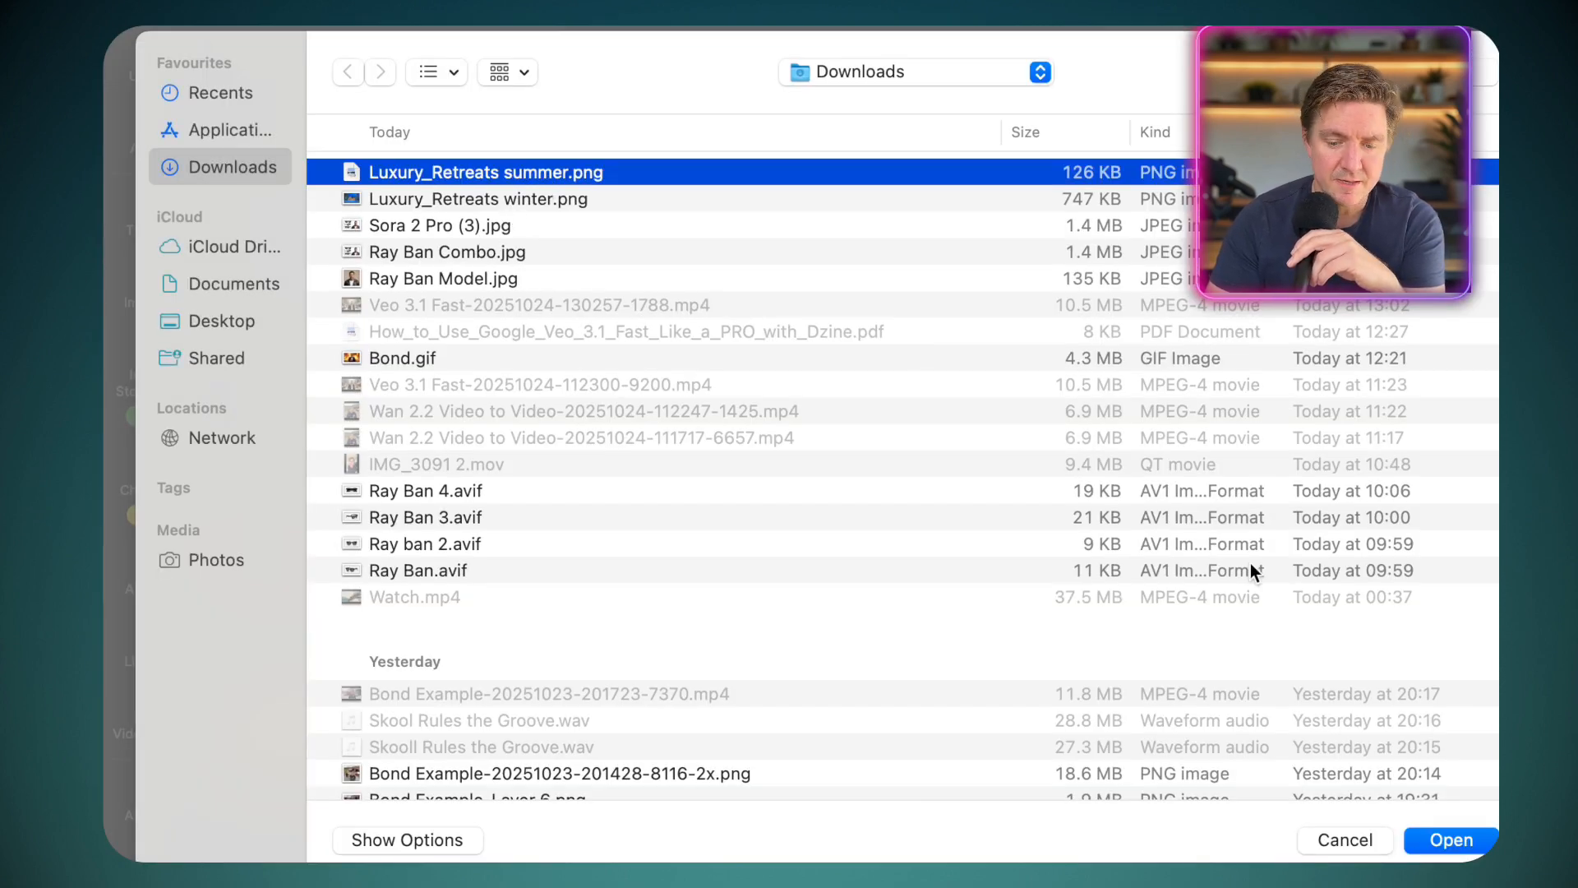
left_click(1482, 842)
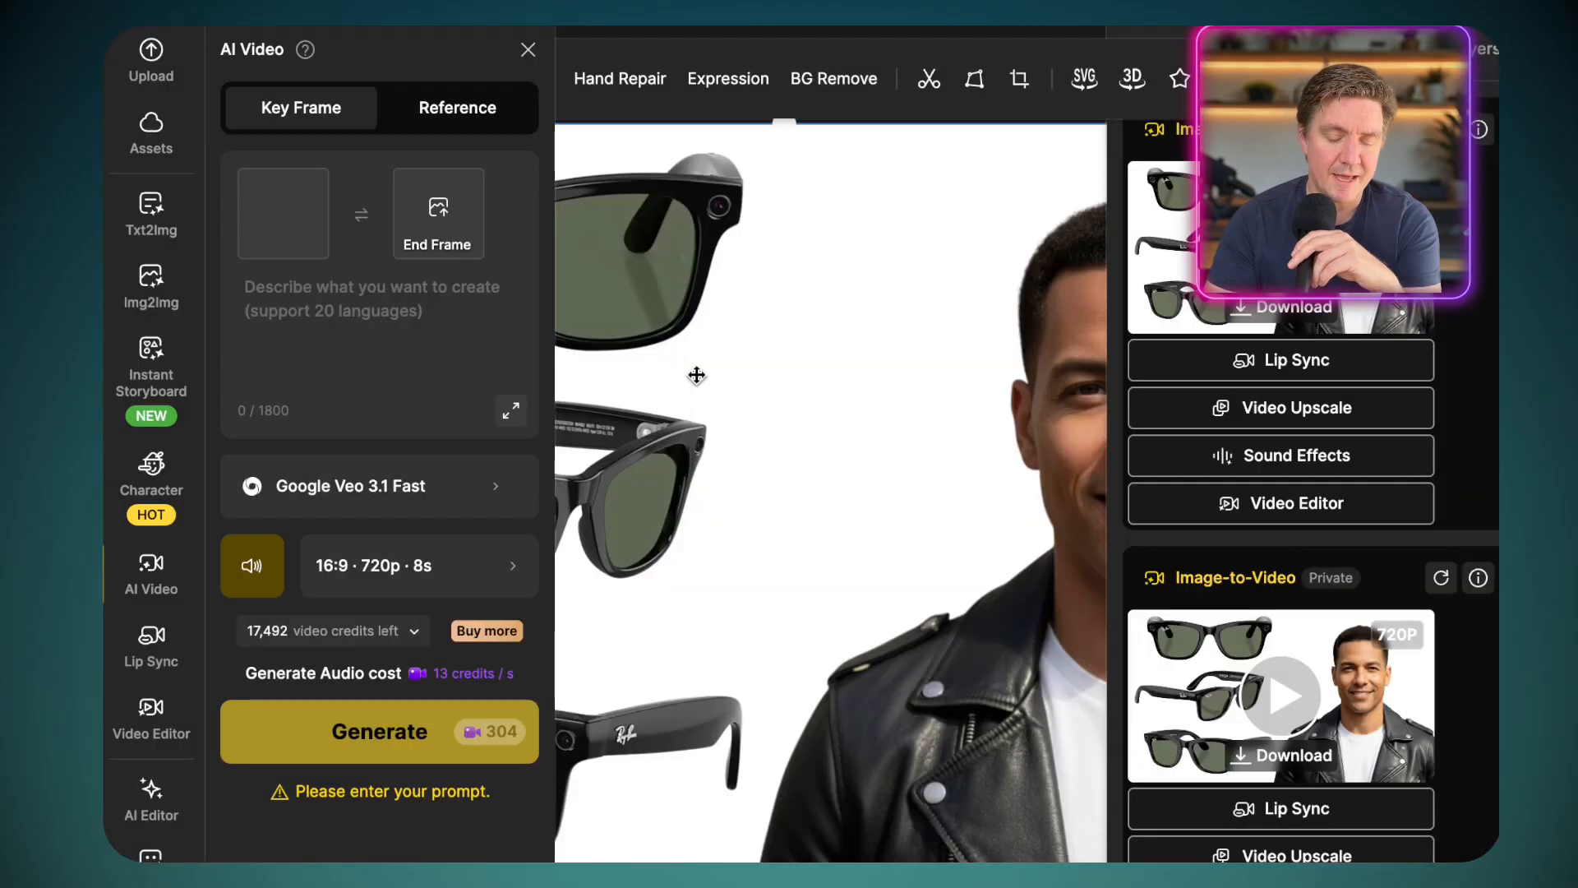
left_click(438, 216)
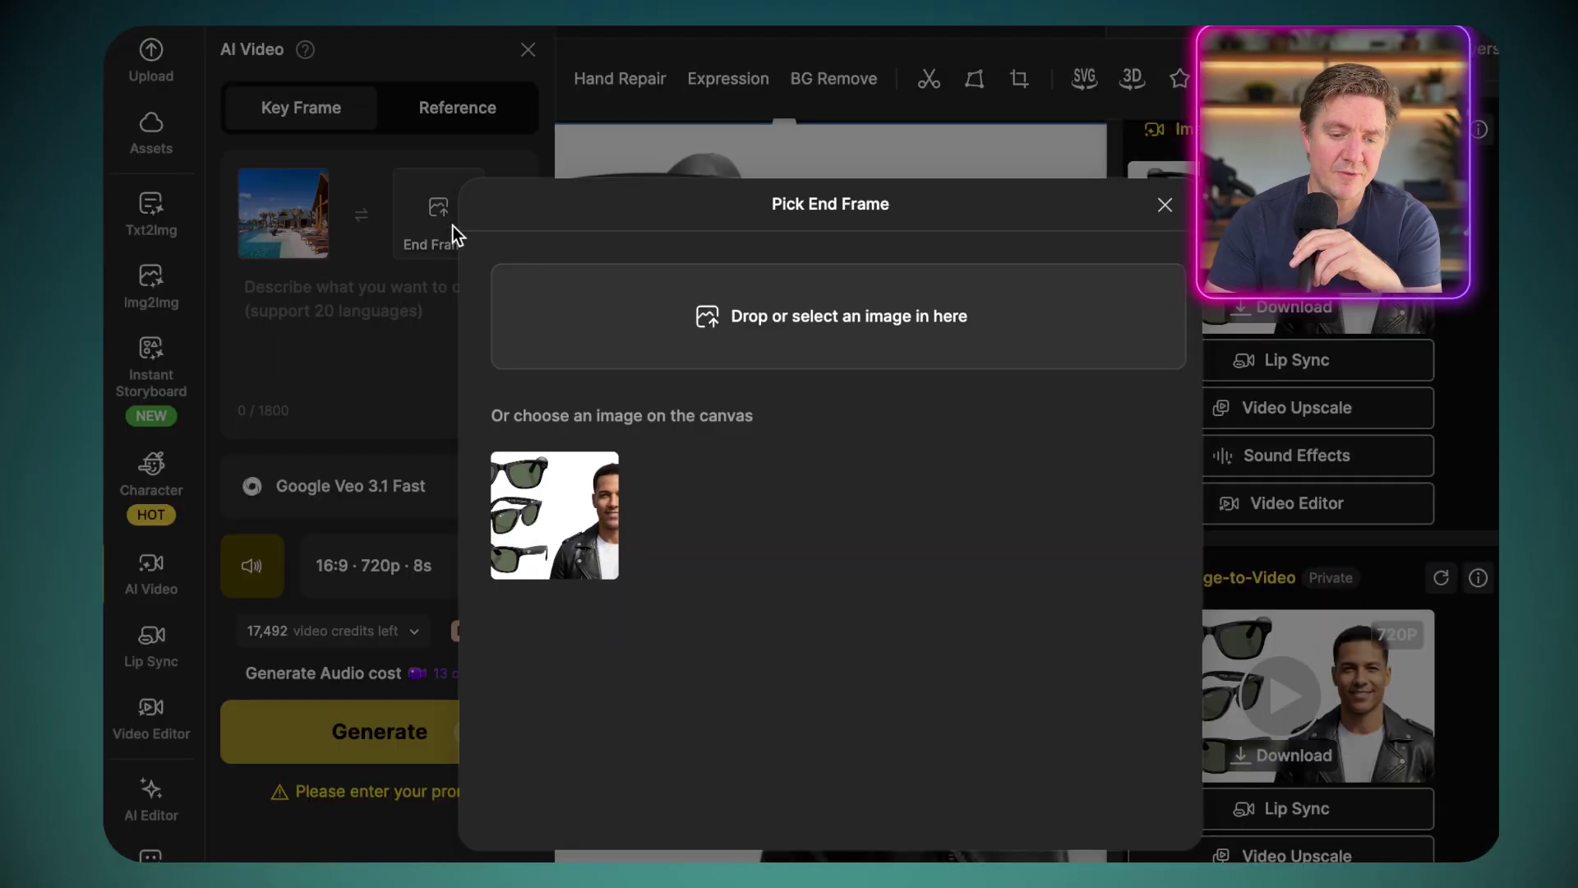
left_click(723, 350)
left_click(538, 212)
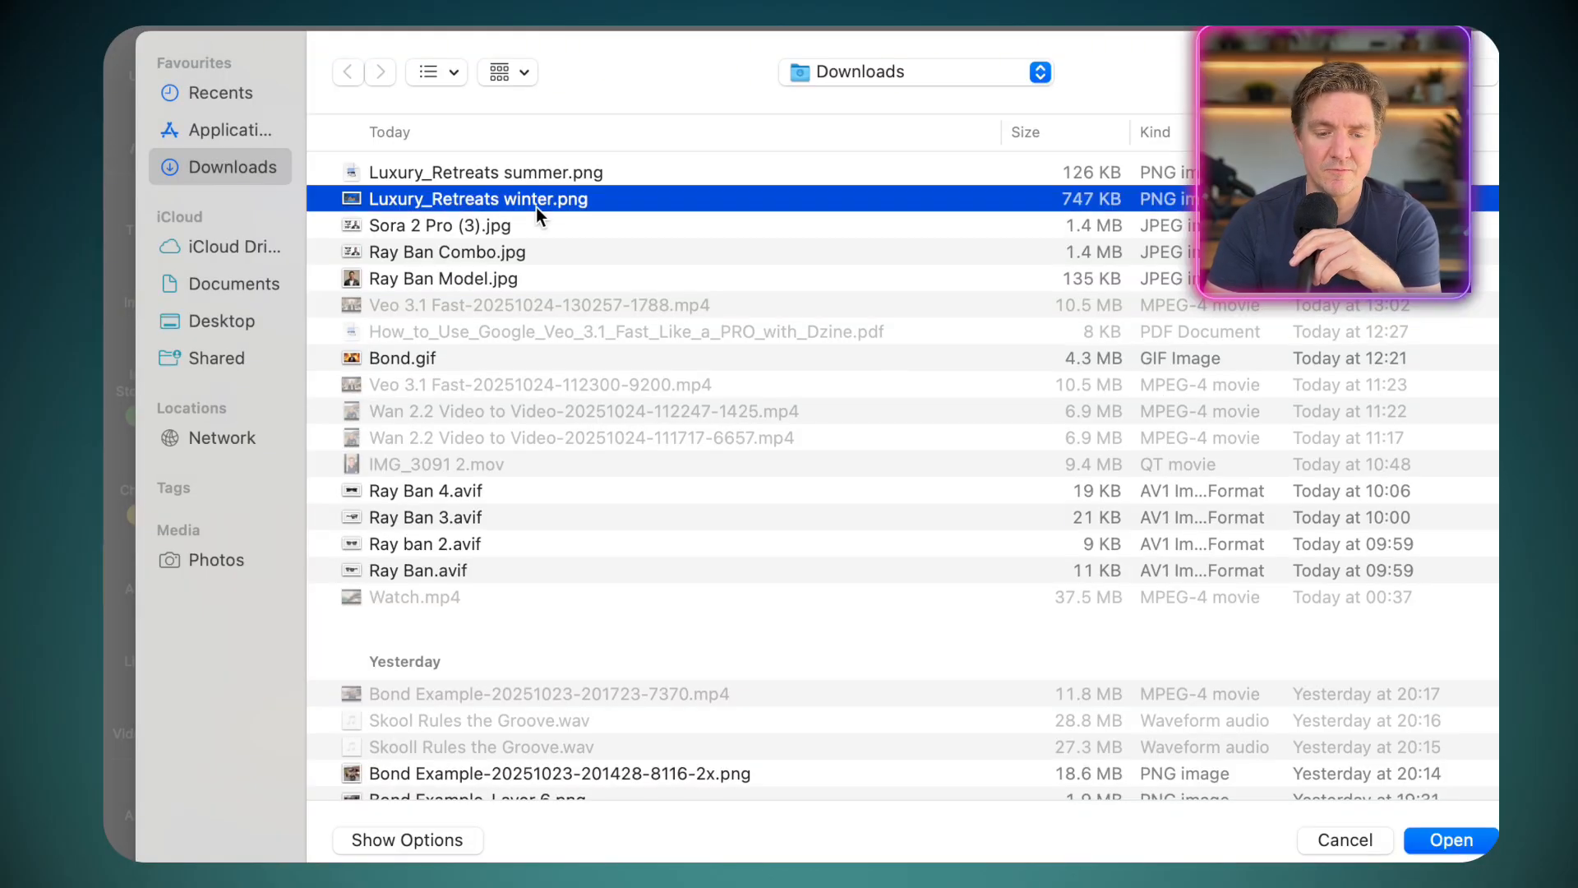
left_click(1446, 839)
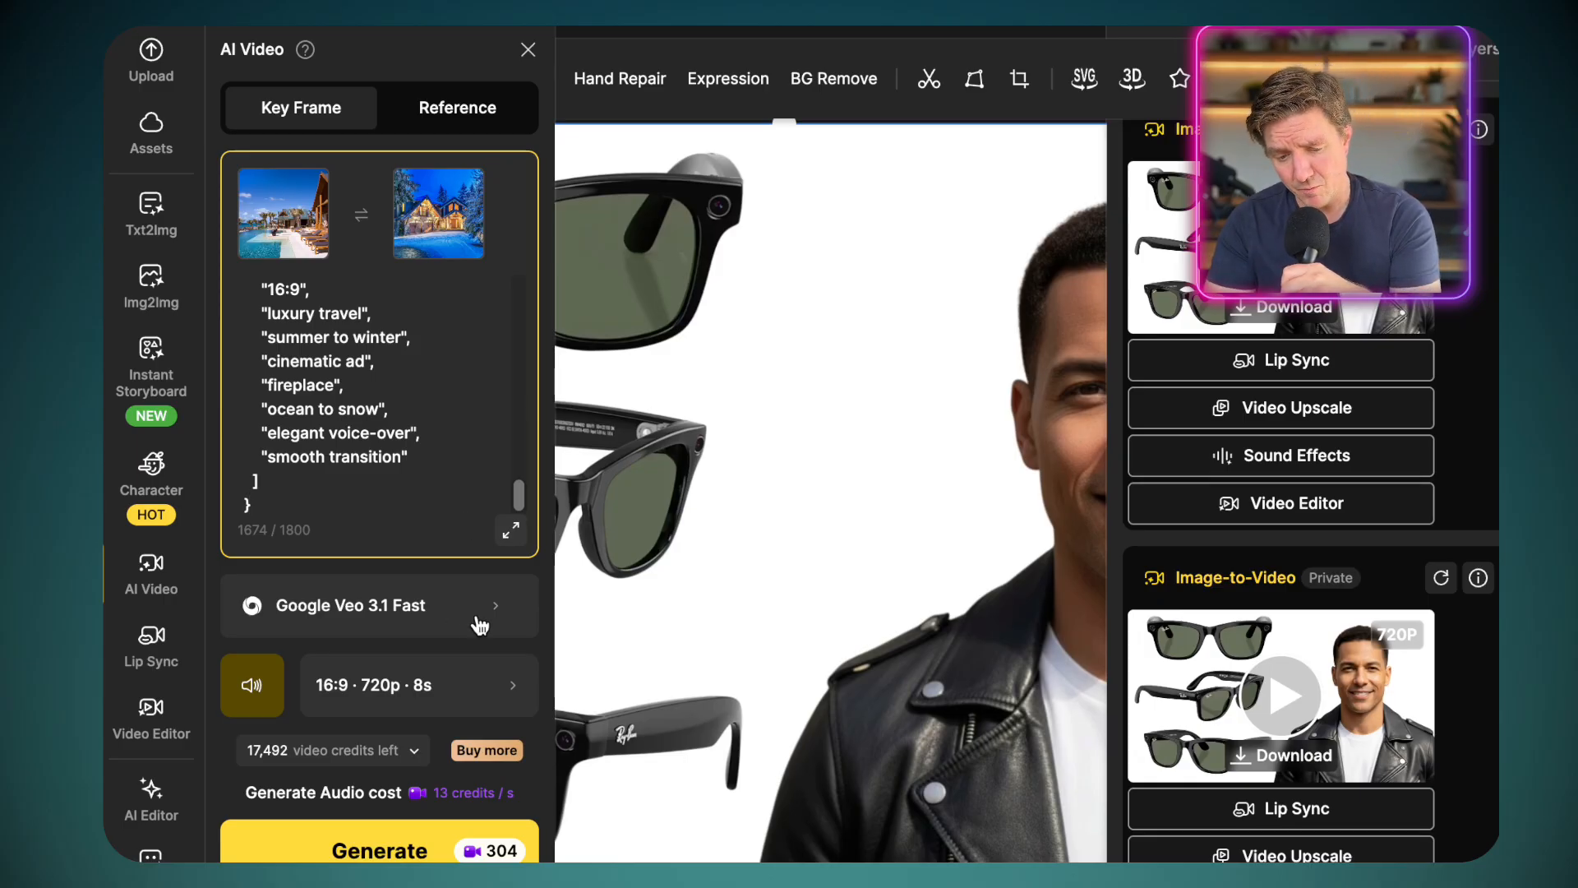
Step: Raise the video quality to 1080p
left_click(483, 690)
left_click(486, 692)
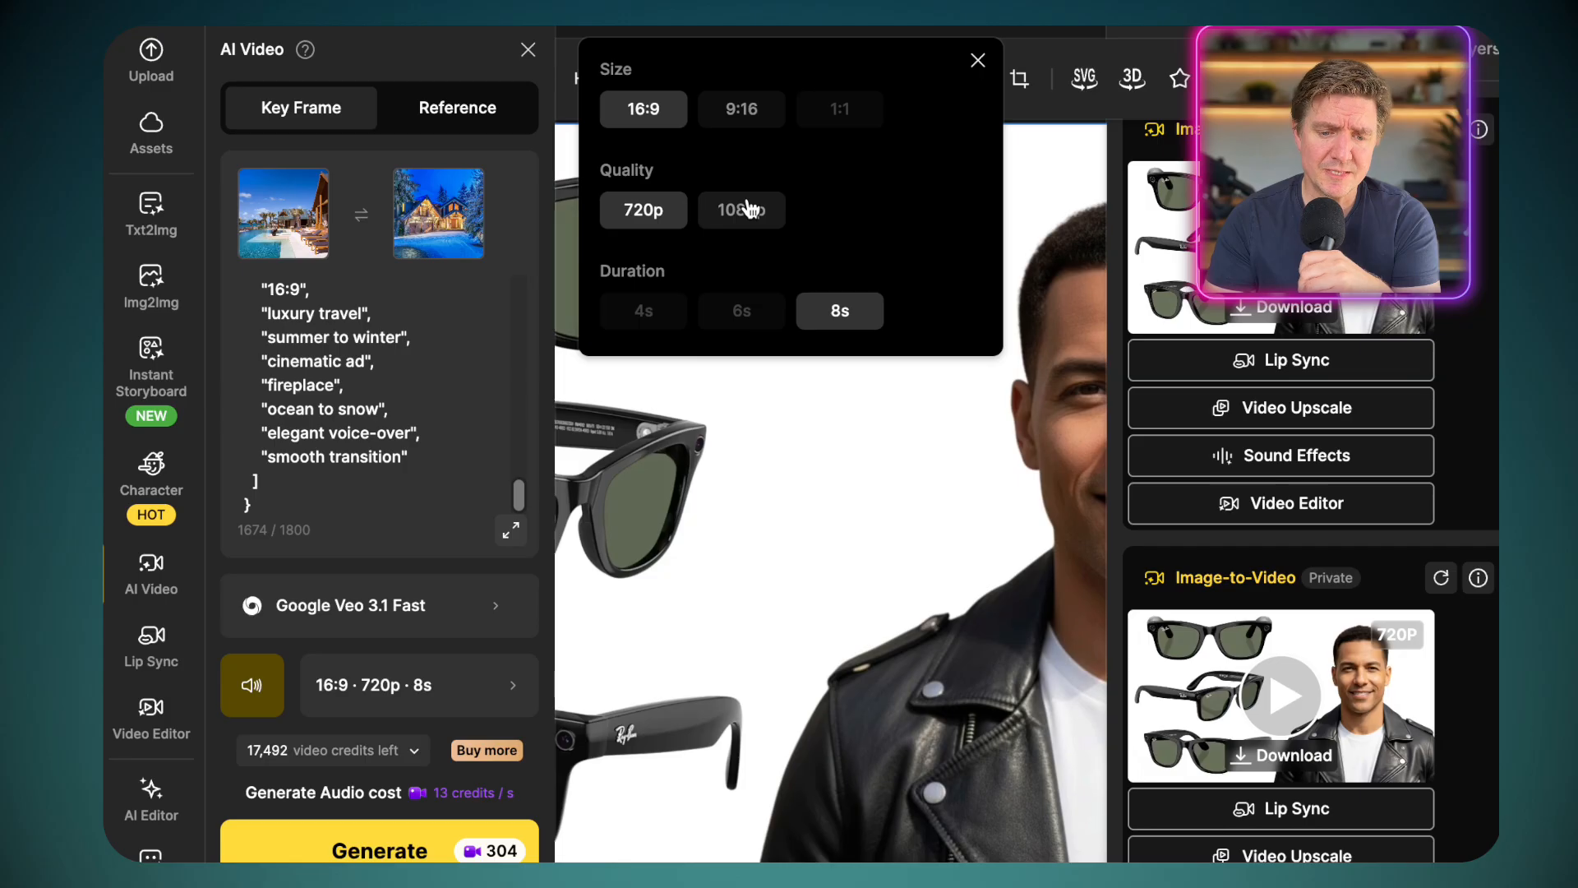
left_click(749, 210)
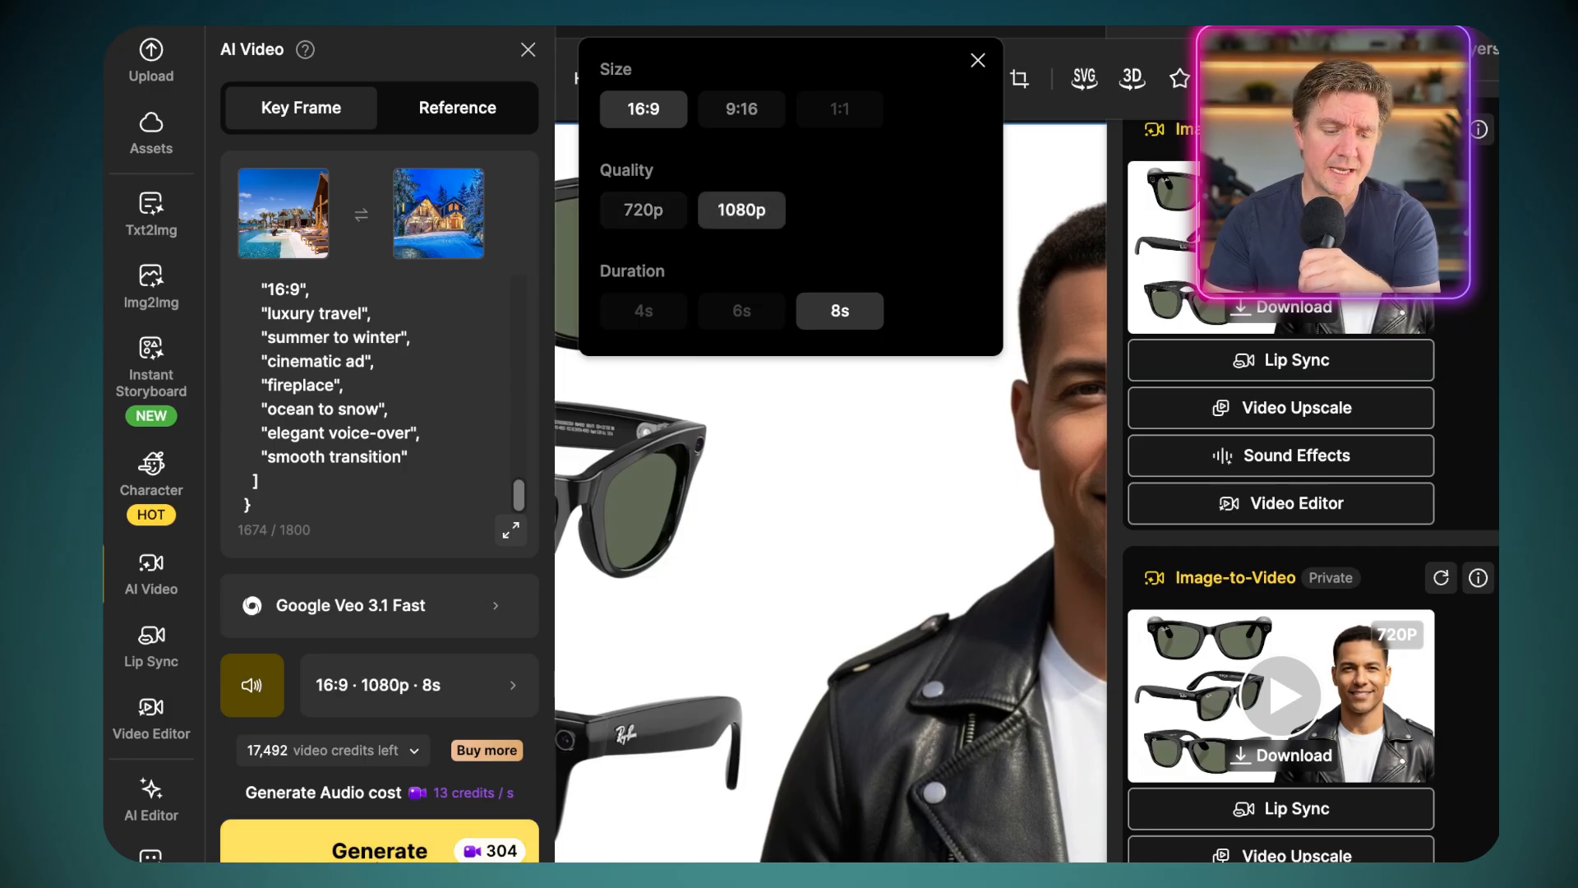